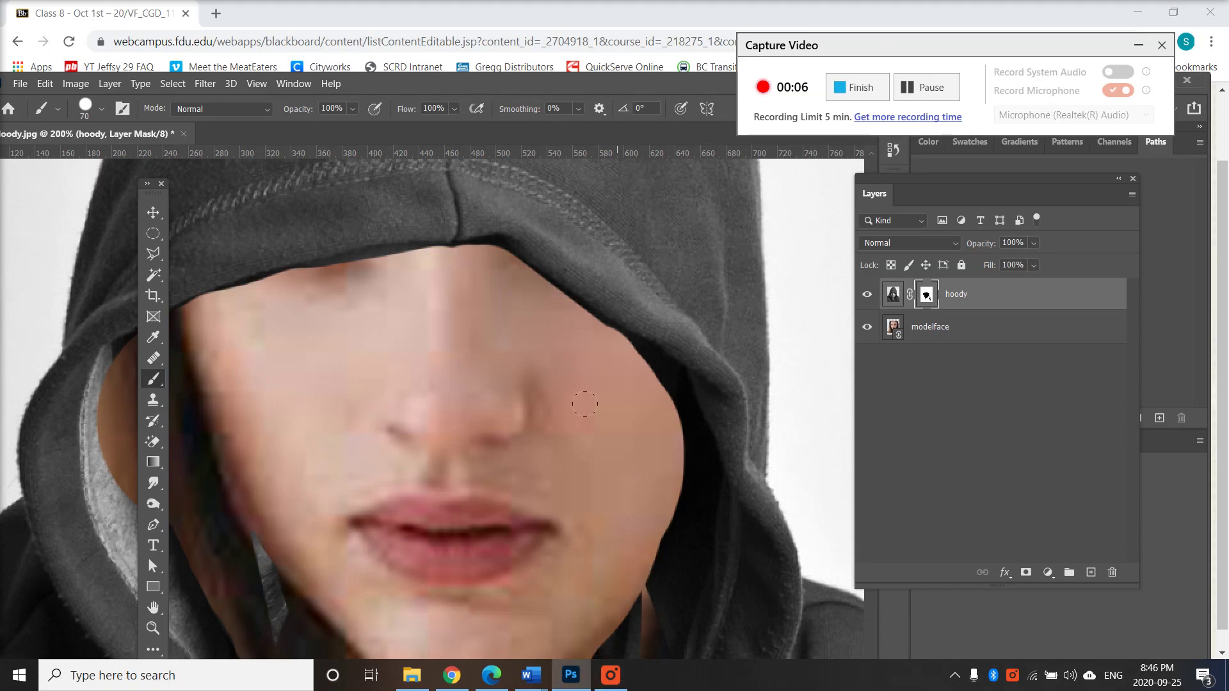
On the hoody mask, hide the hair patch and reveal skin along the left jaw and under the chin.
key(ctrl+minus)
drag(345, 435, 289, 416)
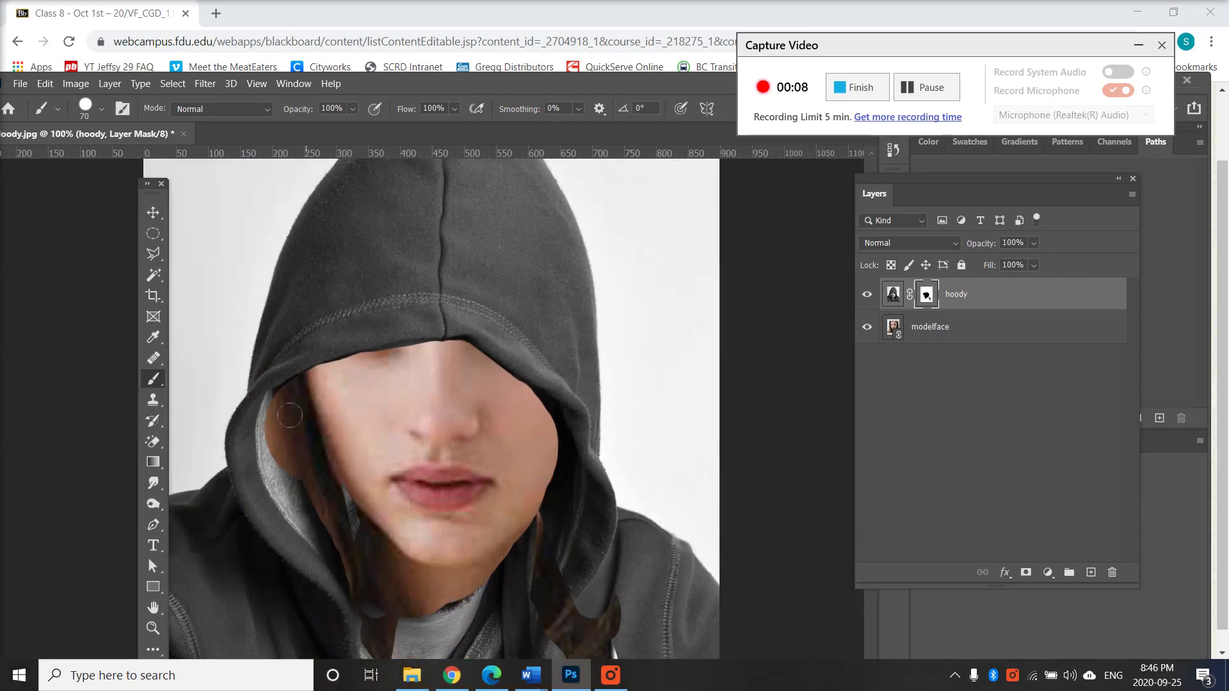
drag(344, 481, 353, 528)
mouse_move(410, 634)
mouse_down()
mouse_move(512, 563)
mouse_move(469, 560)
mouse_move(448, 633)
mouse_up()
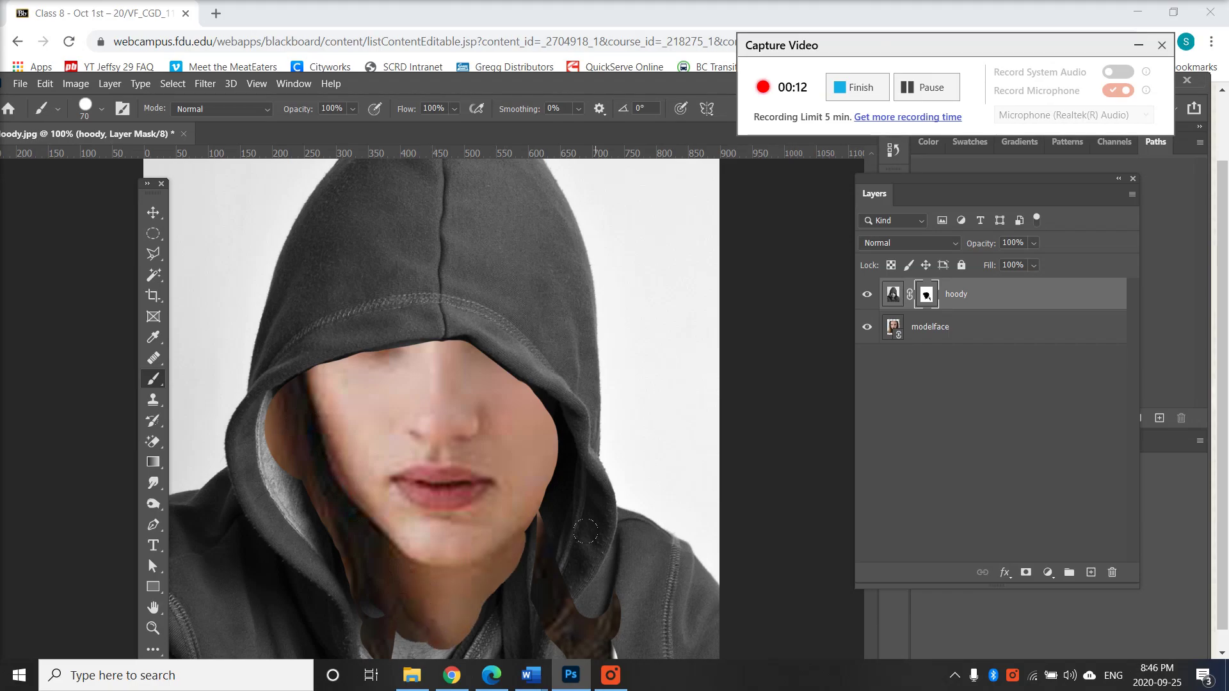
drag(543, 527, 554, 427)
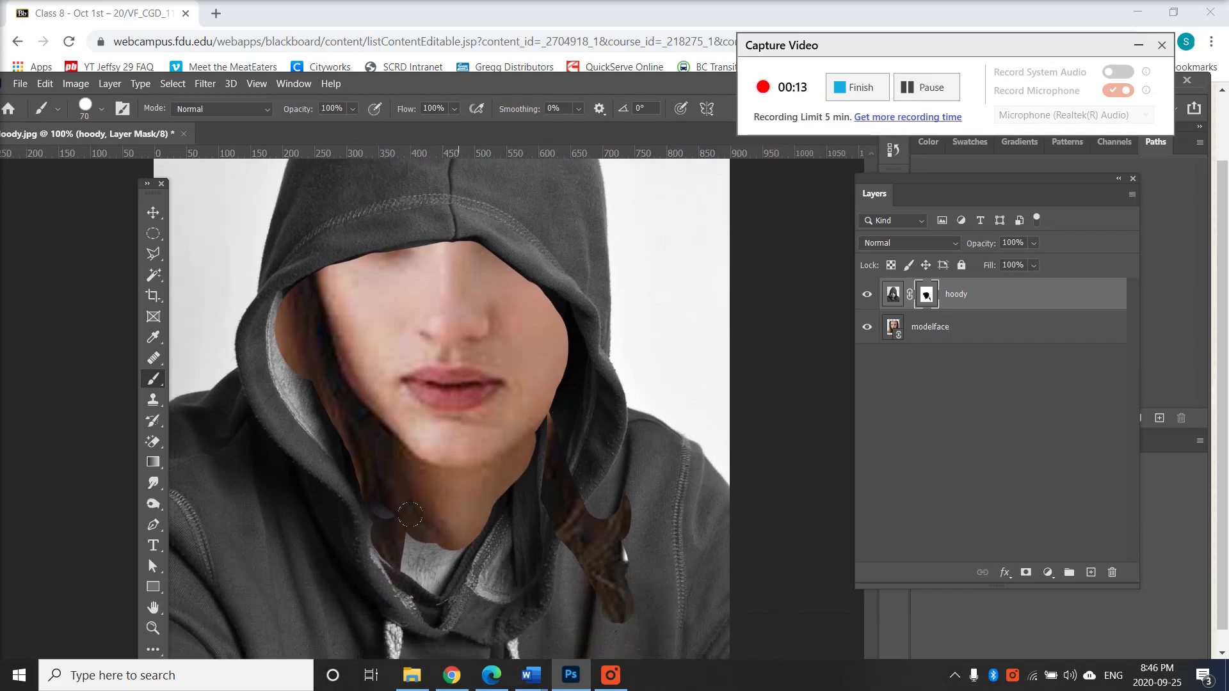
mouse_move(410, 514)
mouse_down()
mouse_move(408, 548)
mouse_move(439, 540)
mouse_move(450, 508)
mouse_move(435, 543)
mouse_up()
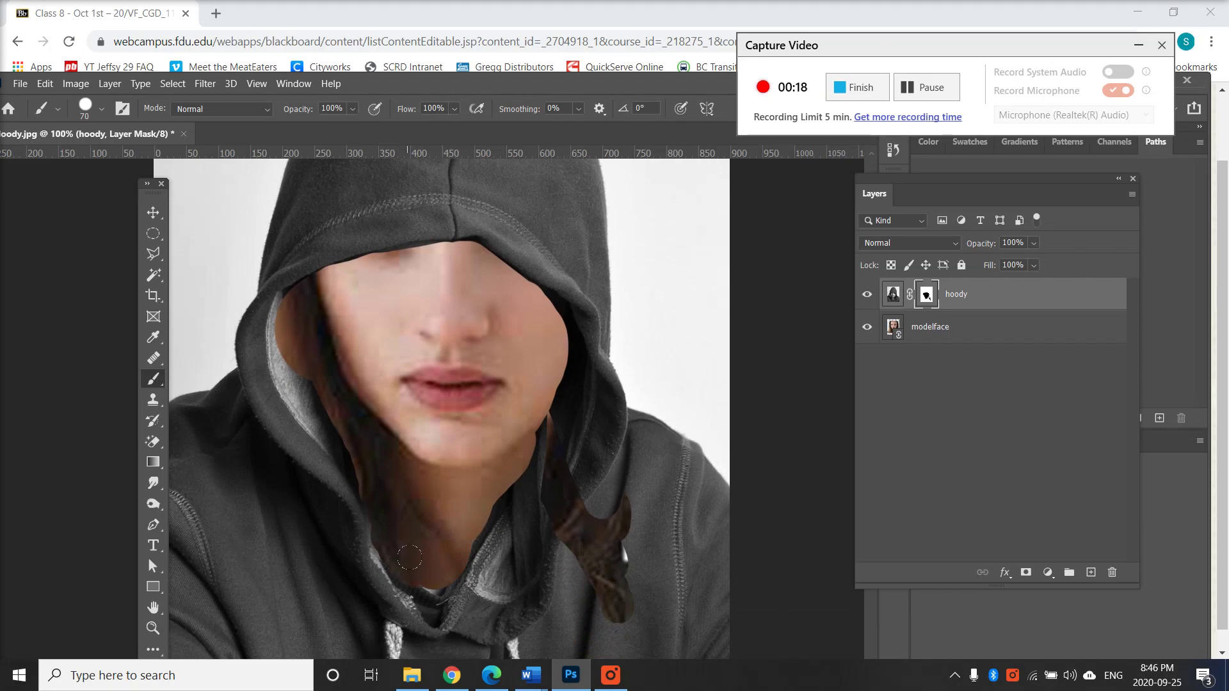
Replace the dark hair from jaw to collar with hood fabric and reveal hood lining by the left cheek.
drag(415, 560, 419, 564)
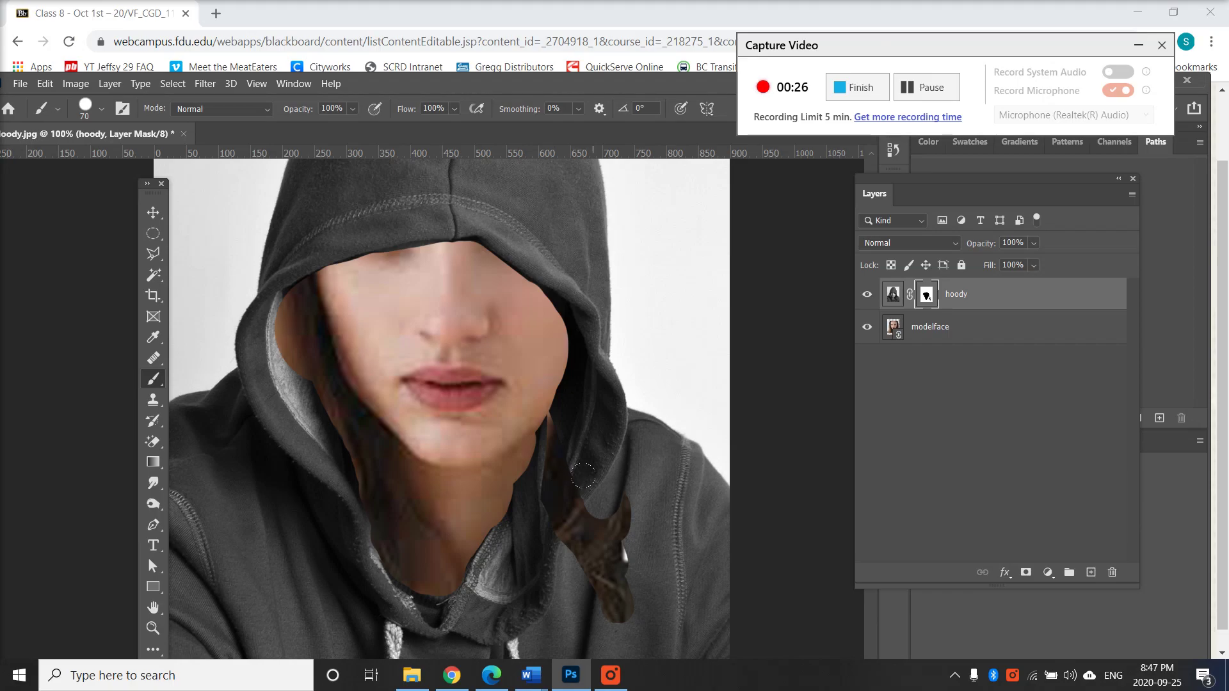
mouse_move(547, 432)
mouse_down()
mouse_move(541, 473)
mouse_move(503, 523)
mouse_up()
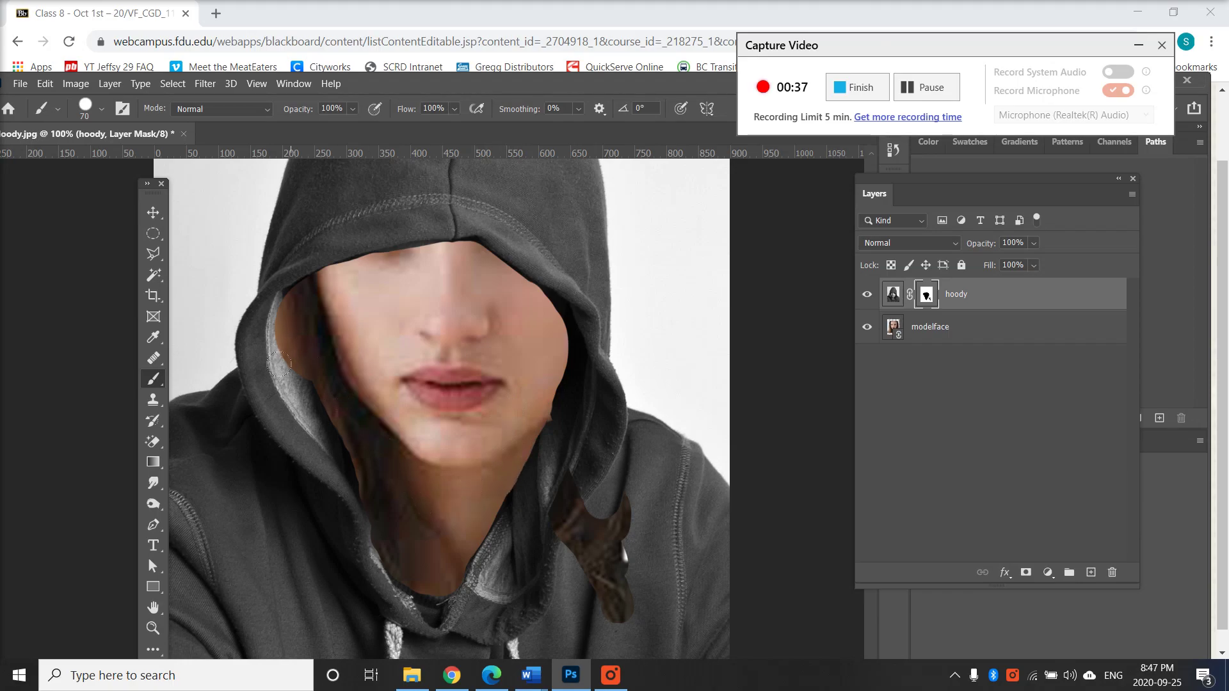
mouse_move(270, 302)
mouse_down()
mouse_move(285, 336)
mouse_move(268, 360)
mouse_move(304, 336)
mouse_move(298, 288)
mouse_move(273, 332)
mouse_up()
drag(293, 387, 313, 456)
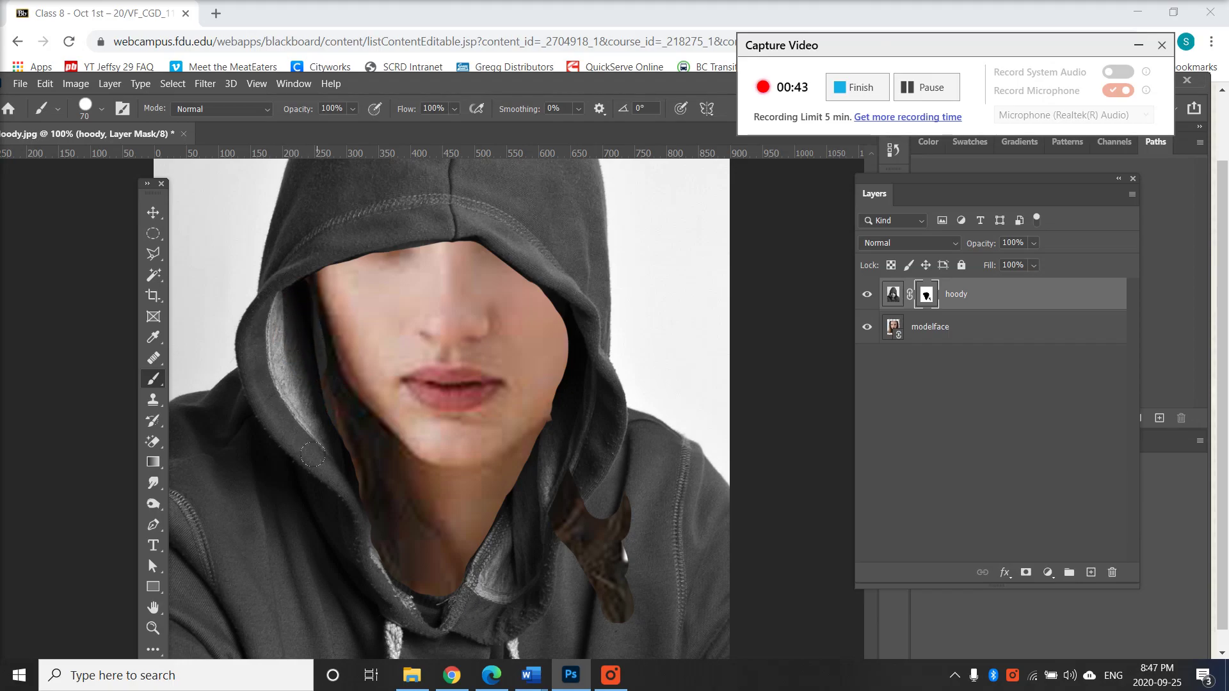
Switch the brush to the Soft Round preset.
click(101, 109)
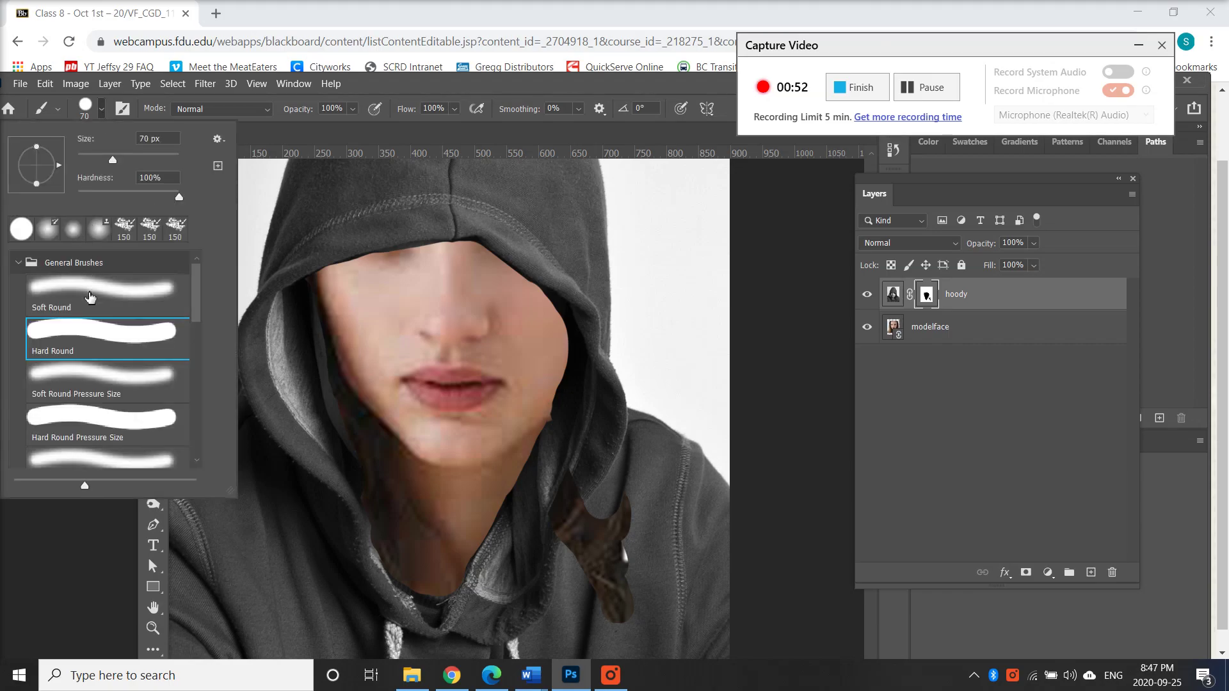
click(89, 296)
click(296, 388)
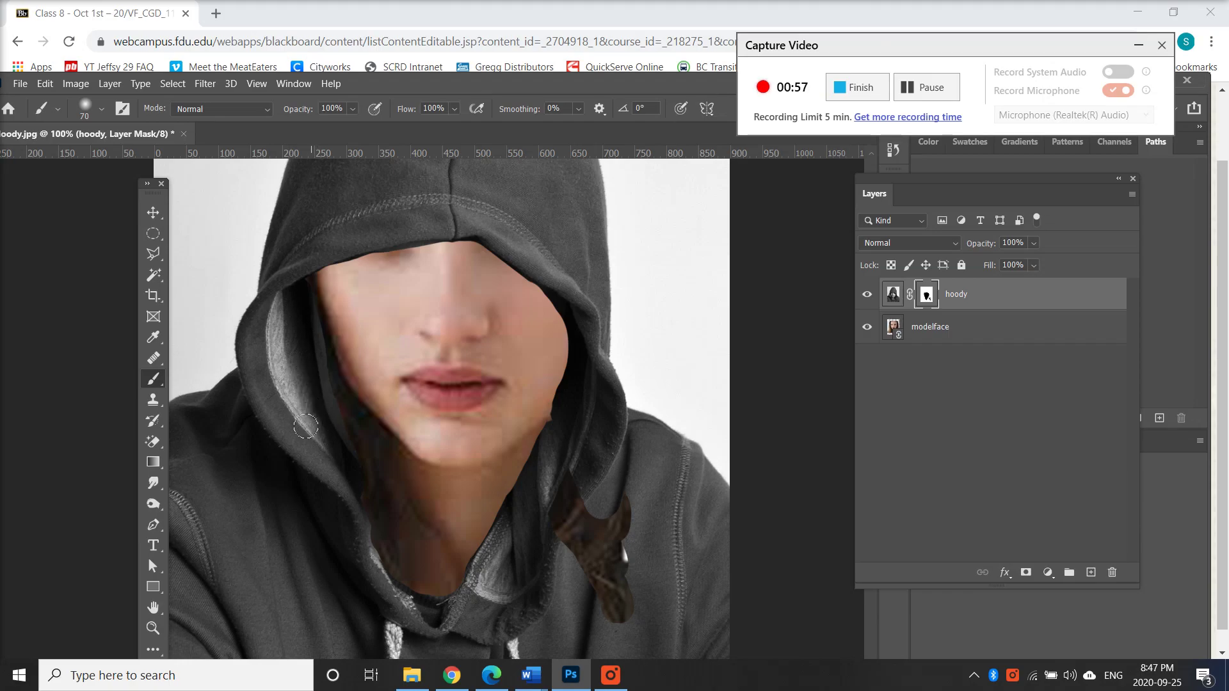
Soften the mask's hood edge from the right cheek to the chin, undoing one bad stroke.
drag(305, 426, 305, 400)
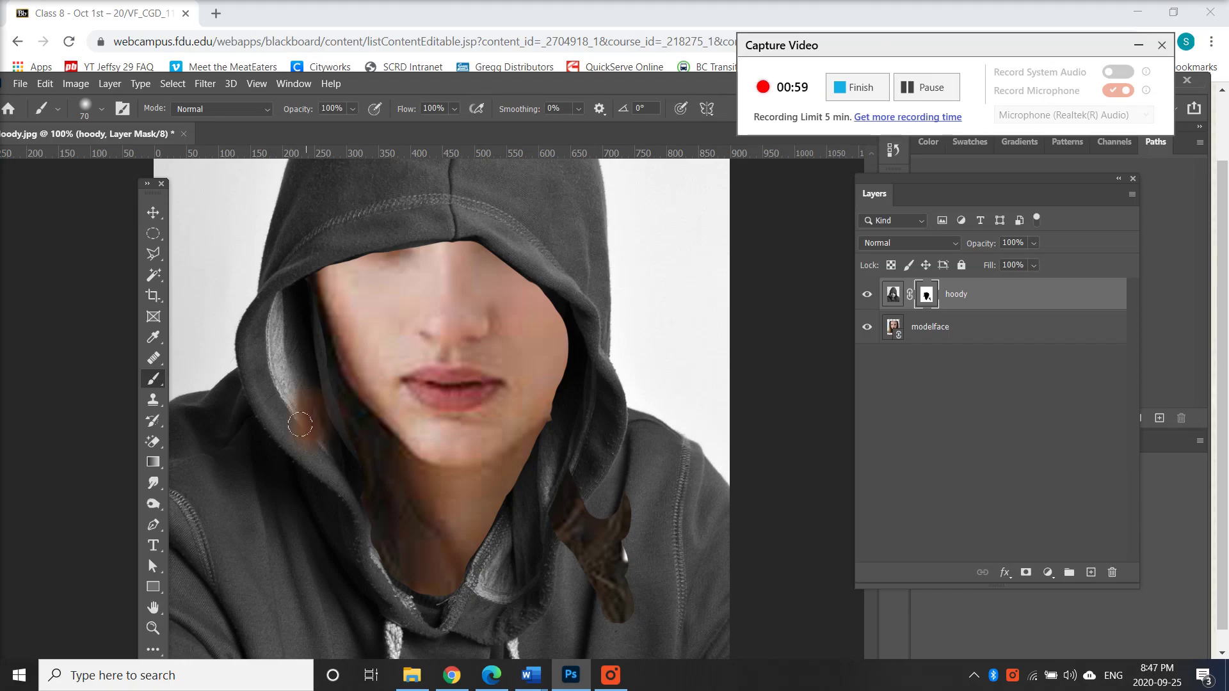
key(ctrl+z)
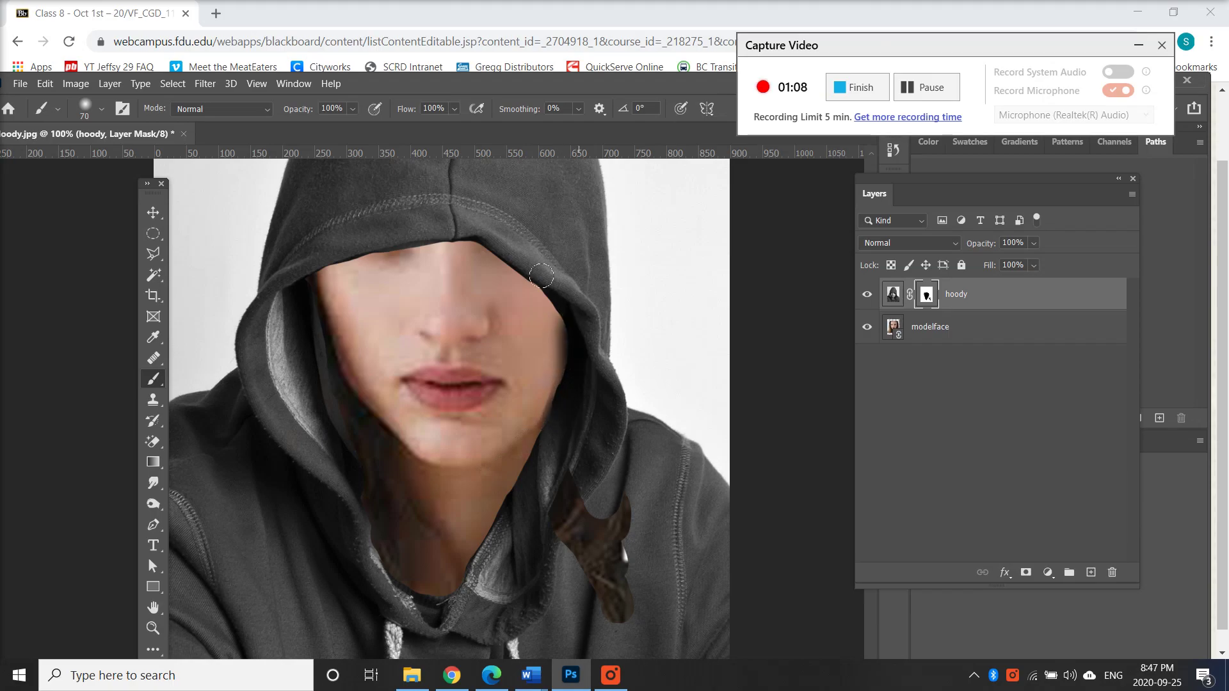
mouse_move(524, 293)
mouse_down()
mouse_move(558, 340)
mouse_move(525, 415)
mouse_move(515, 372)
mouse_up()
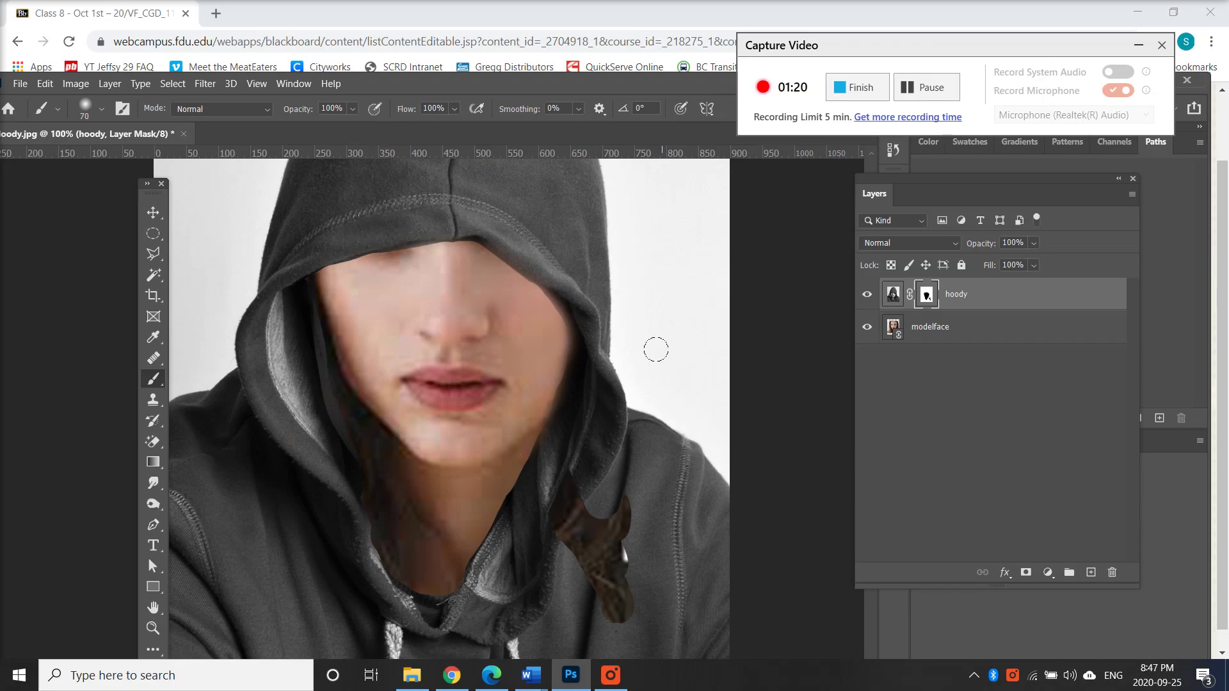
Transform the modelface layer to 84.97% and nudge it to centre the face in the hood.
click(154, 213)
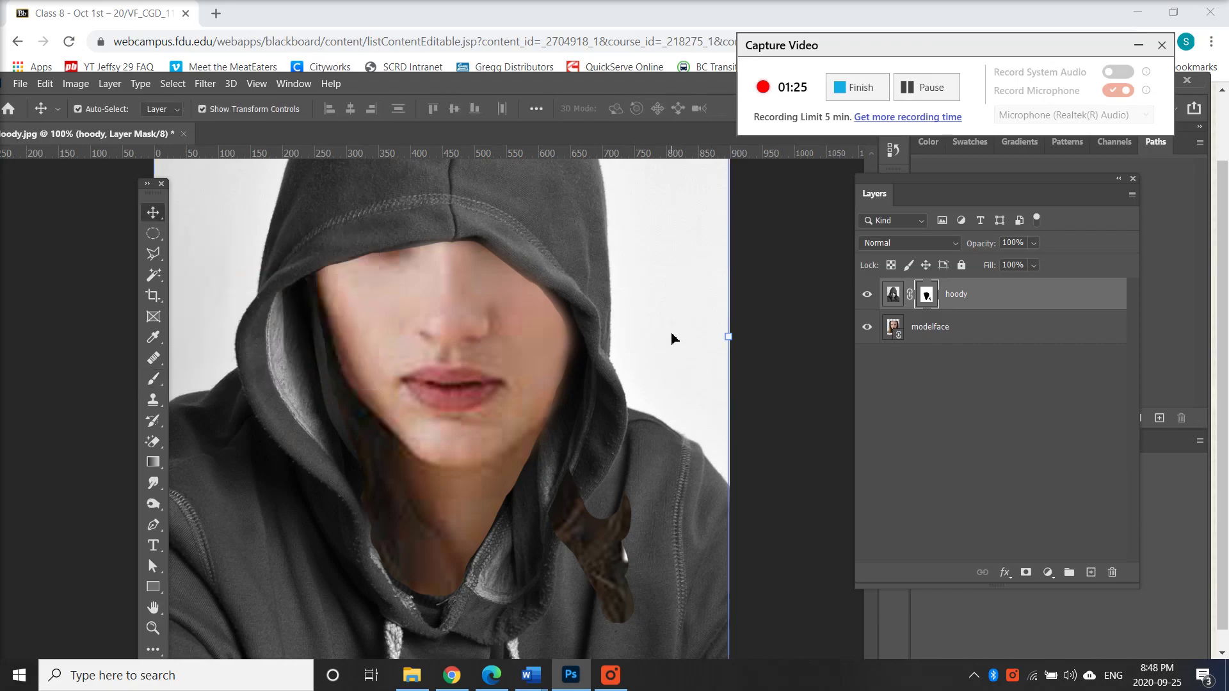
key(ctrl+minus)
key(ctrl+minus)
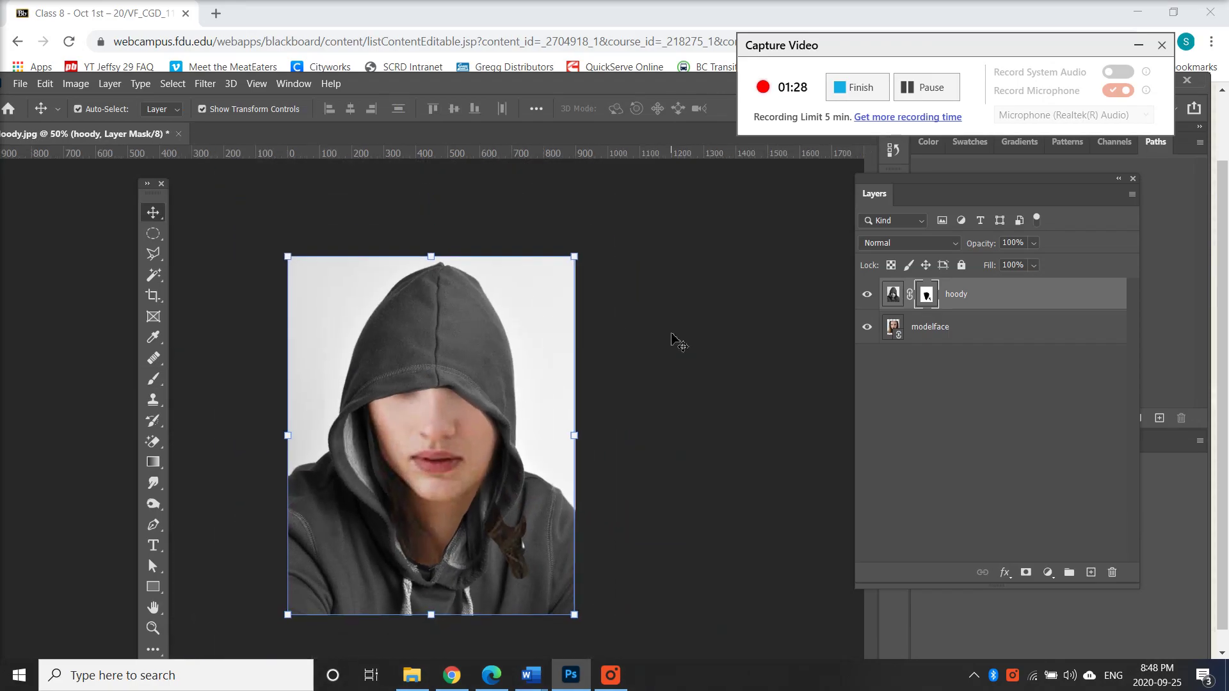
click(441, 405)
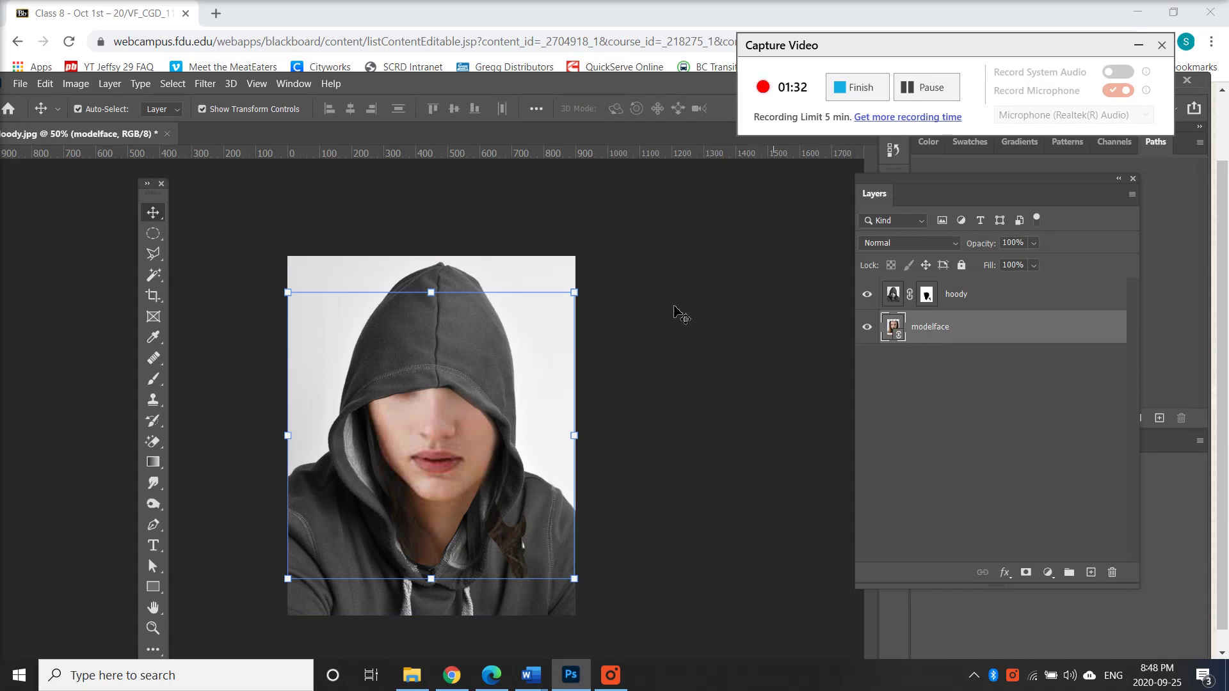
drag(579, 292, 484, 383)
drag(422, 456, 453, 452)
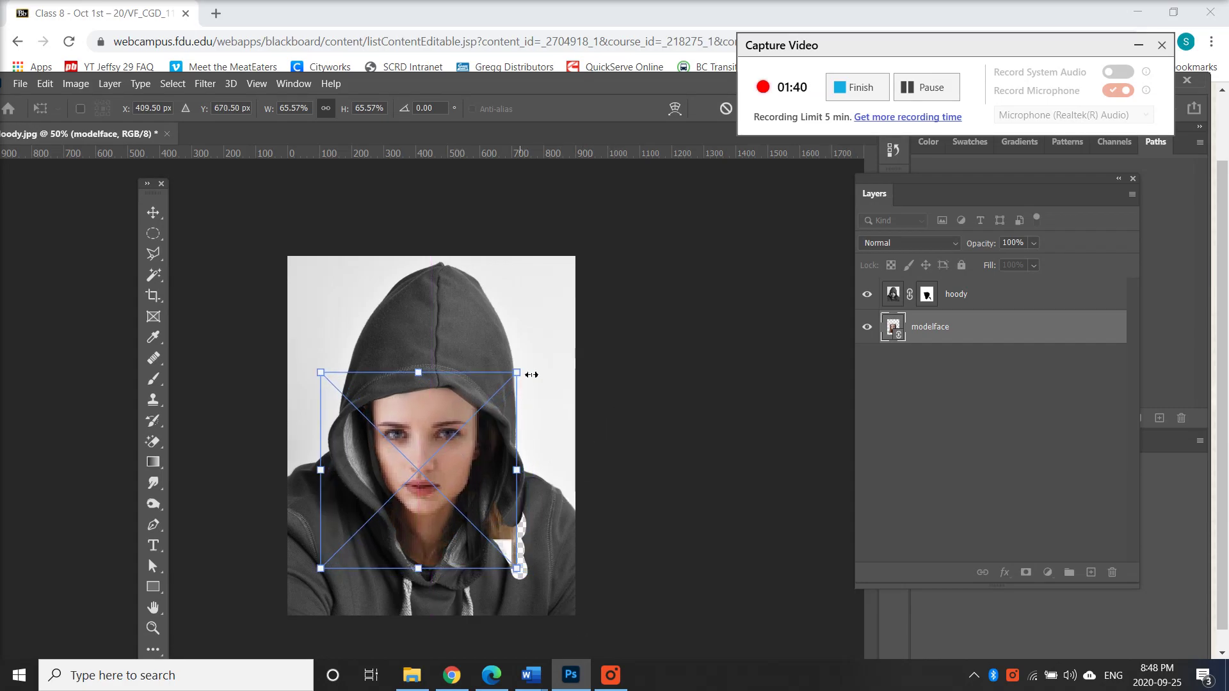
drag(520, 371, 566, 322)
drag(468, 470, 449, 487)
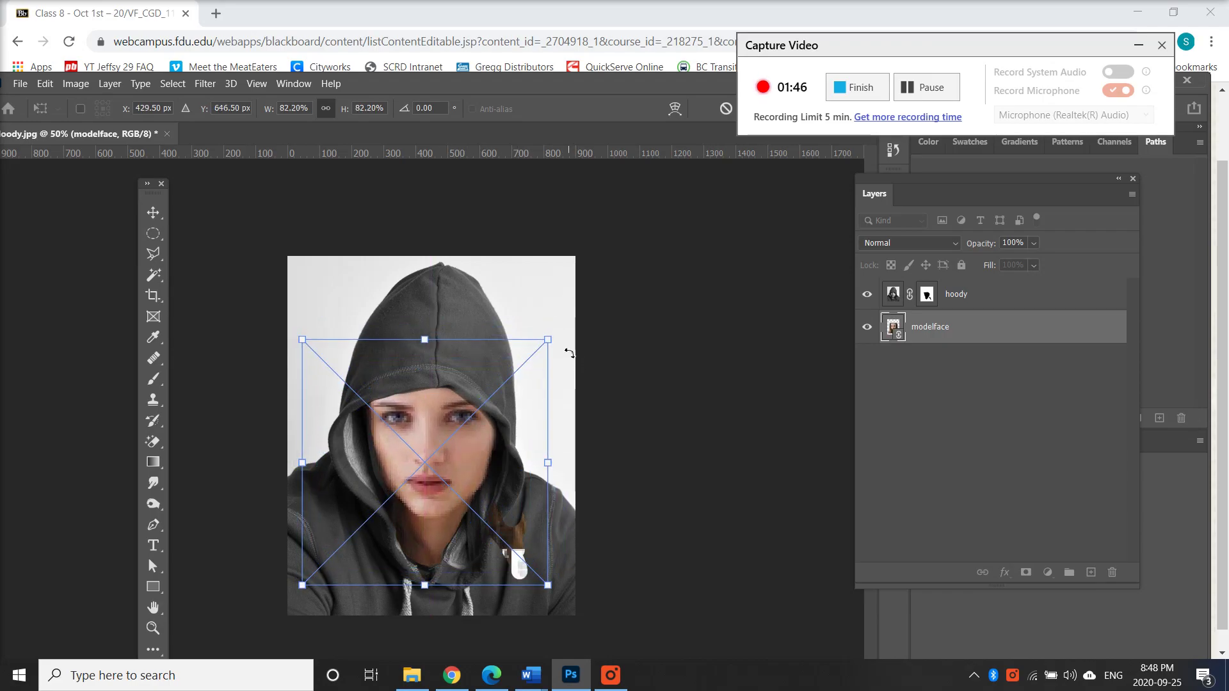
drag(548, 340, 556, 331)
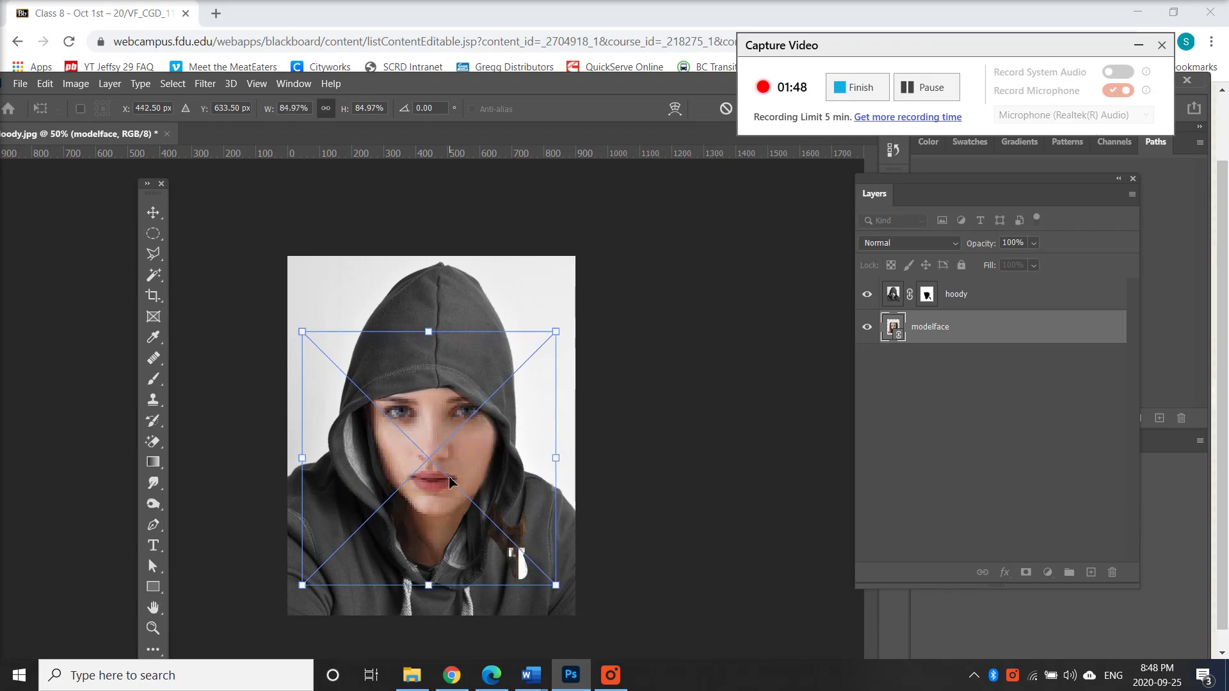
drag(450, 482, 444, 479)
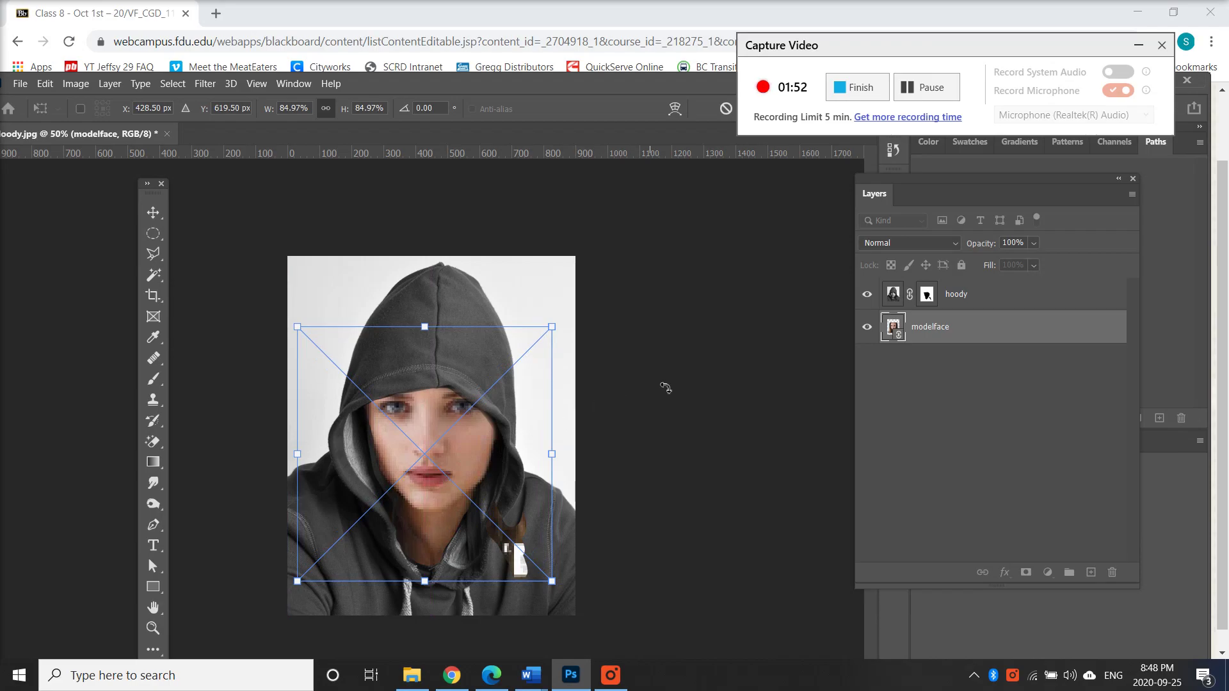
key(Return)
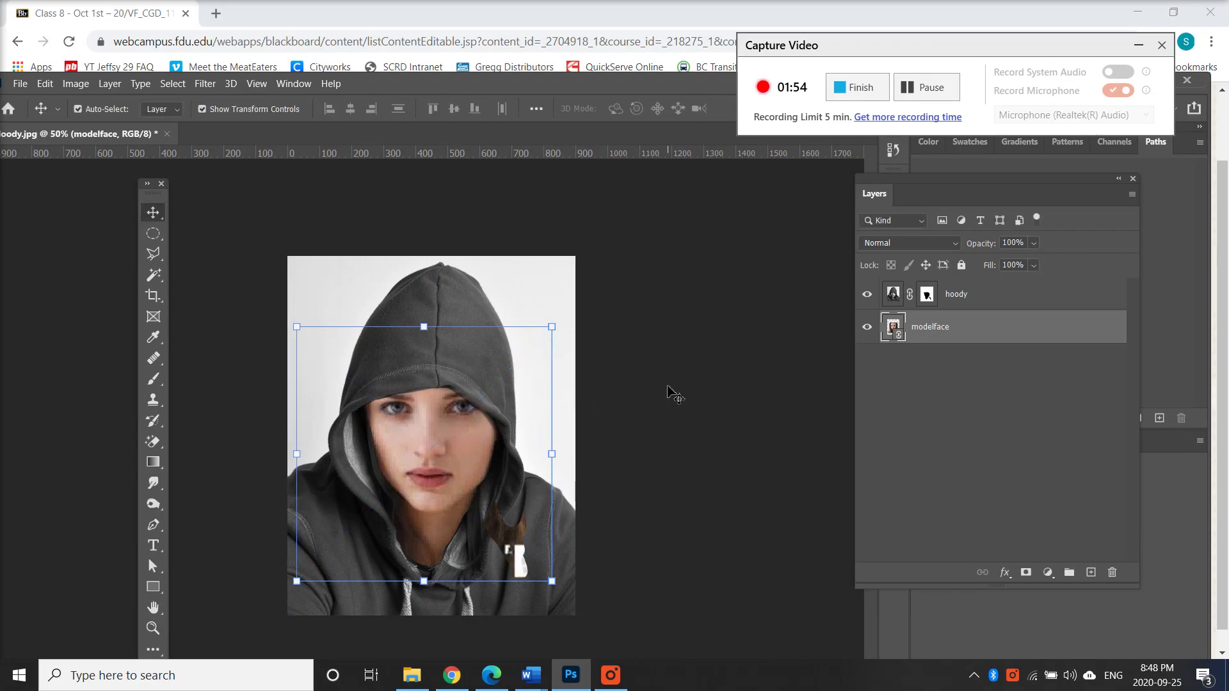
click(670, 454)
Apply Image > Adjustments > Black & White with the Default preset to the modelface layer.
click(440, 443)
click(109, 83)
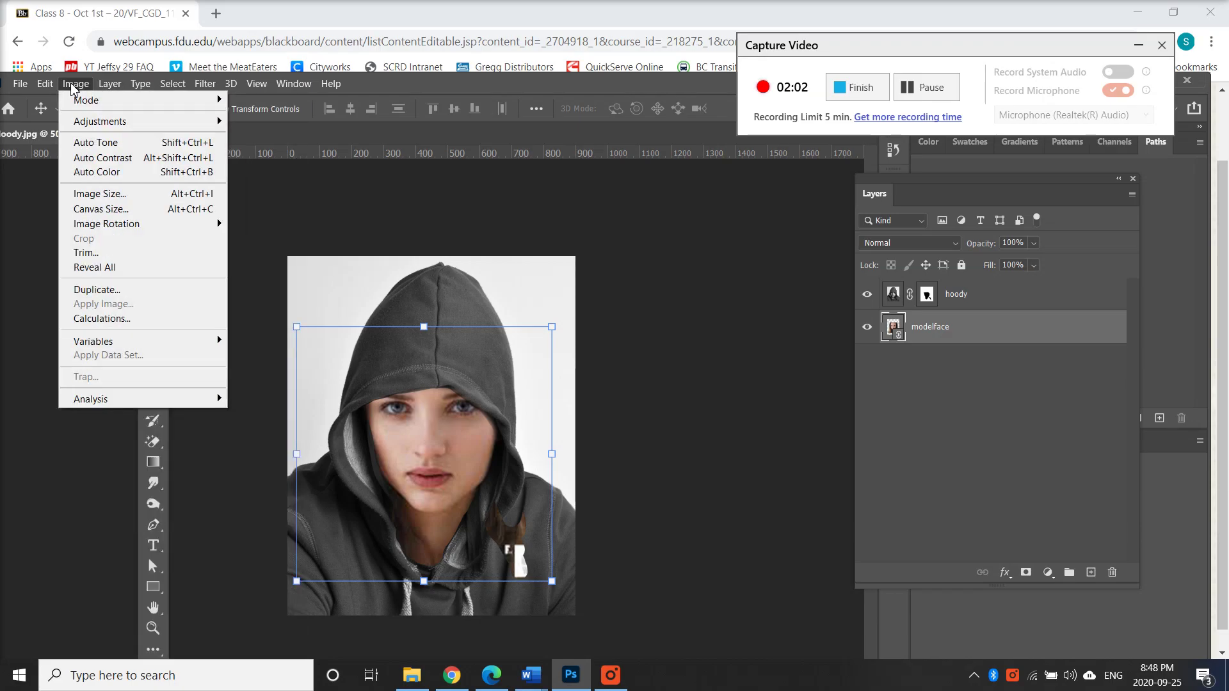
click(73, 85)
click(73, 86)
mouse_move(99, 122)
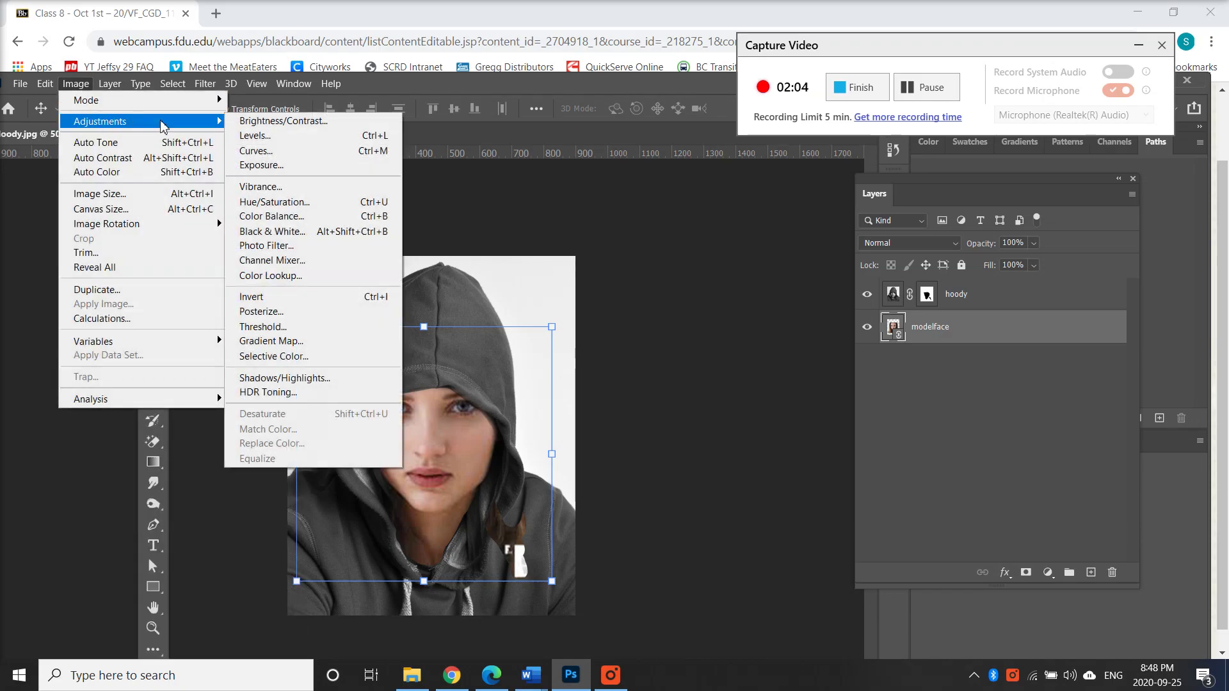
click(288, 236)
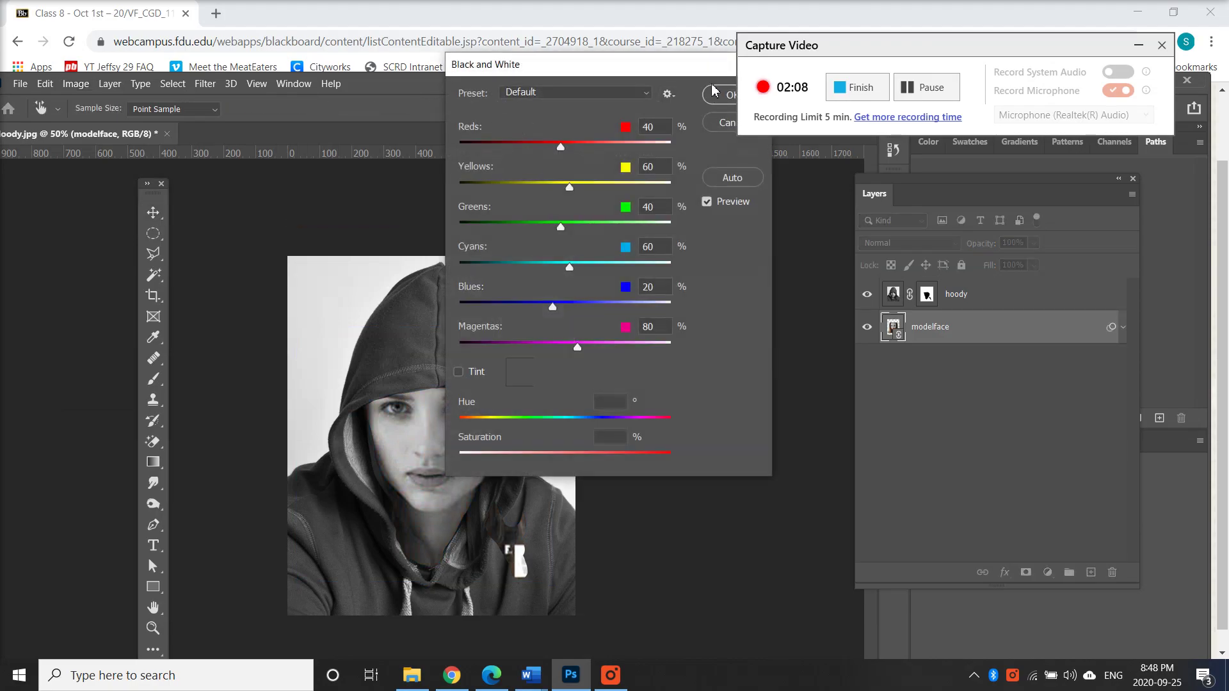
drag(699, 69, 663, 119)
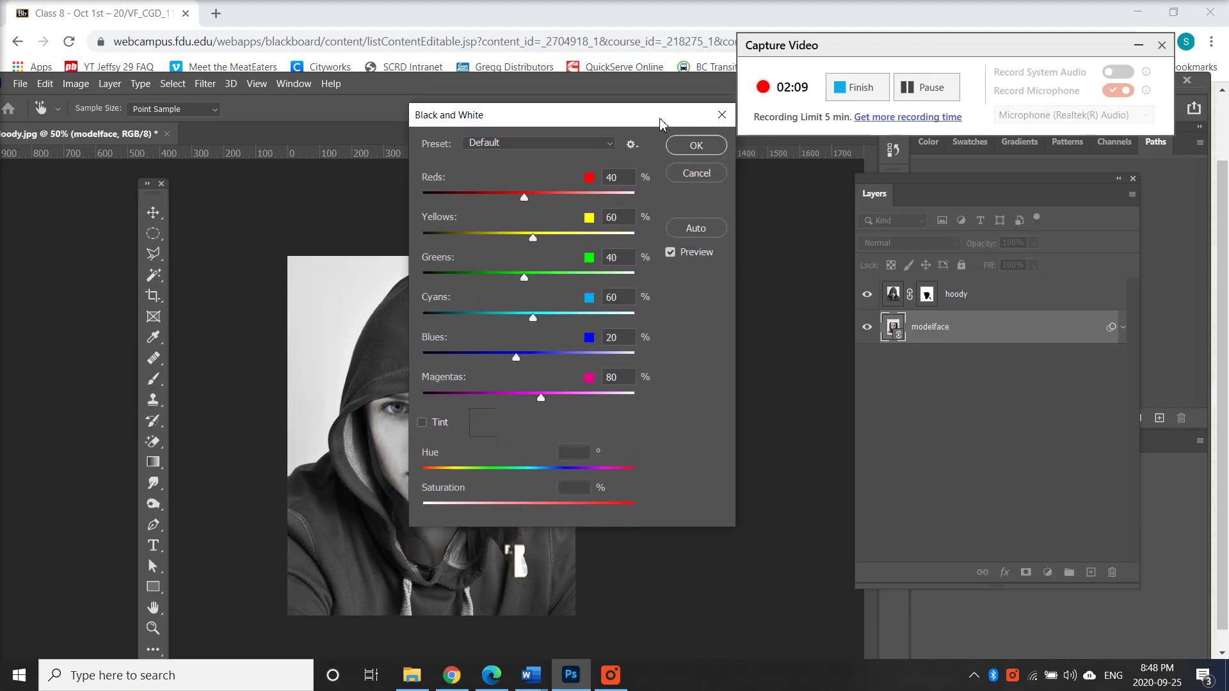
click(697, 146)
click(659, 358)
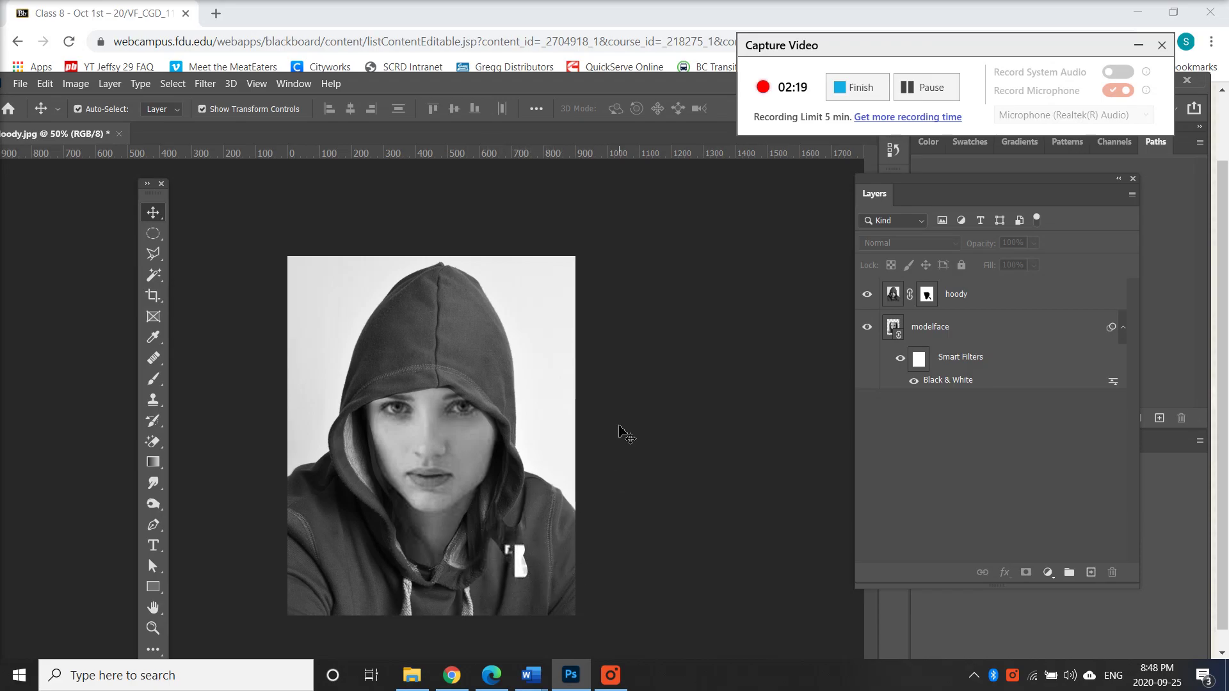
Select the hoody layer and leave its layer mask thumbnail as the editing target.
click(982, 303)
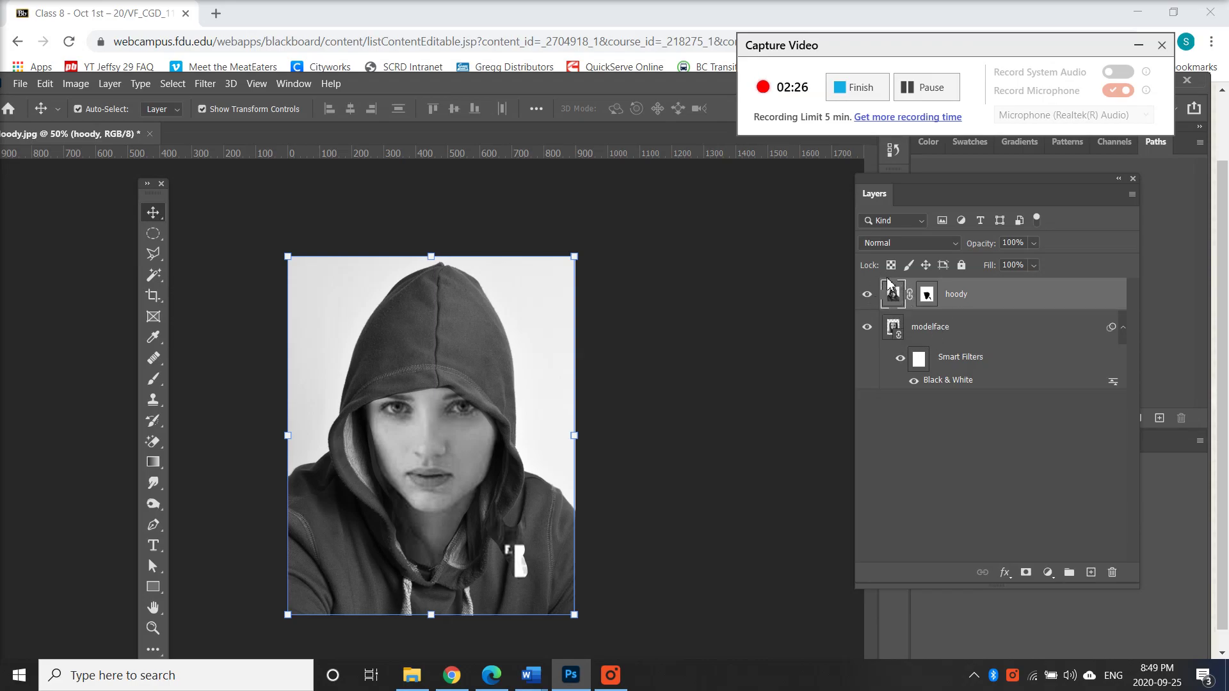
click(927, 295)
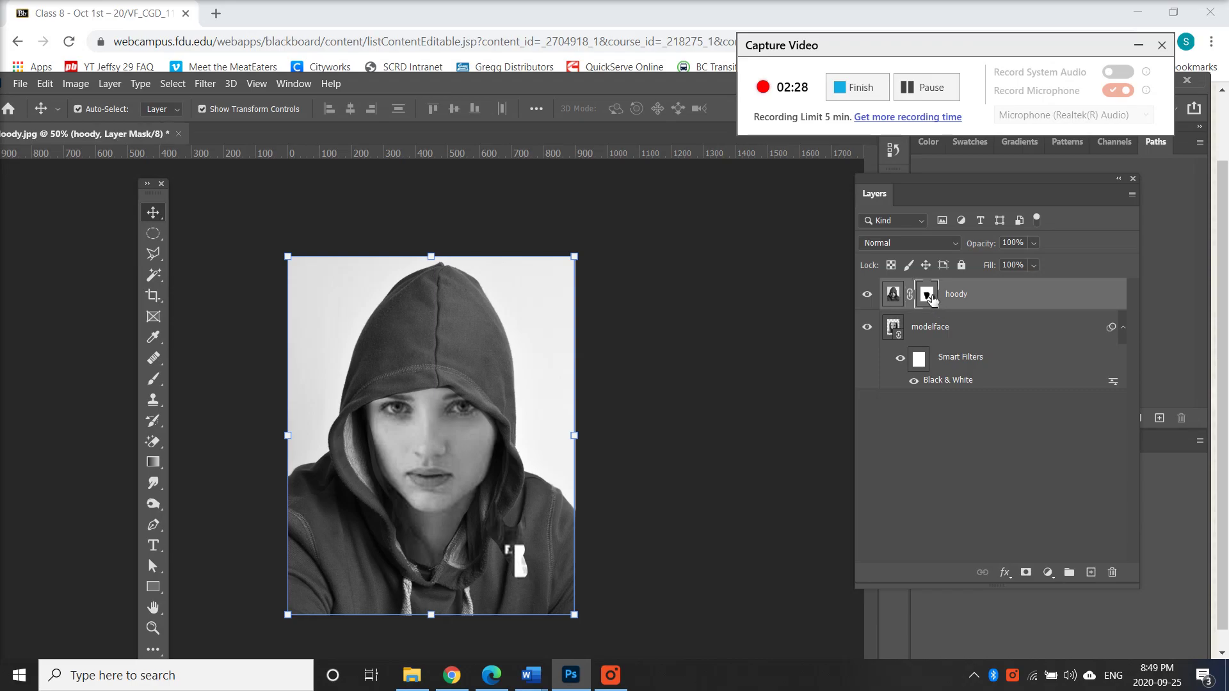
click(894, 298)
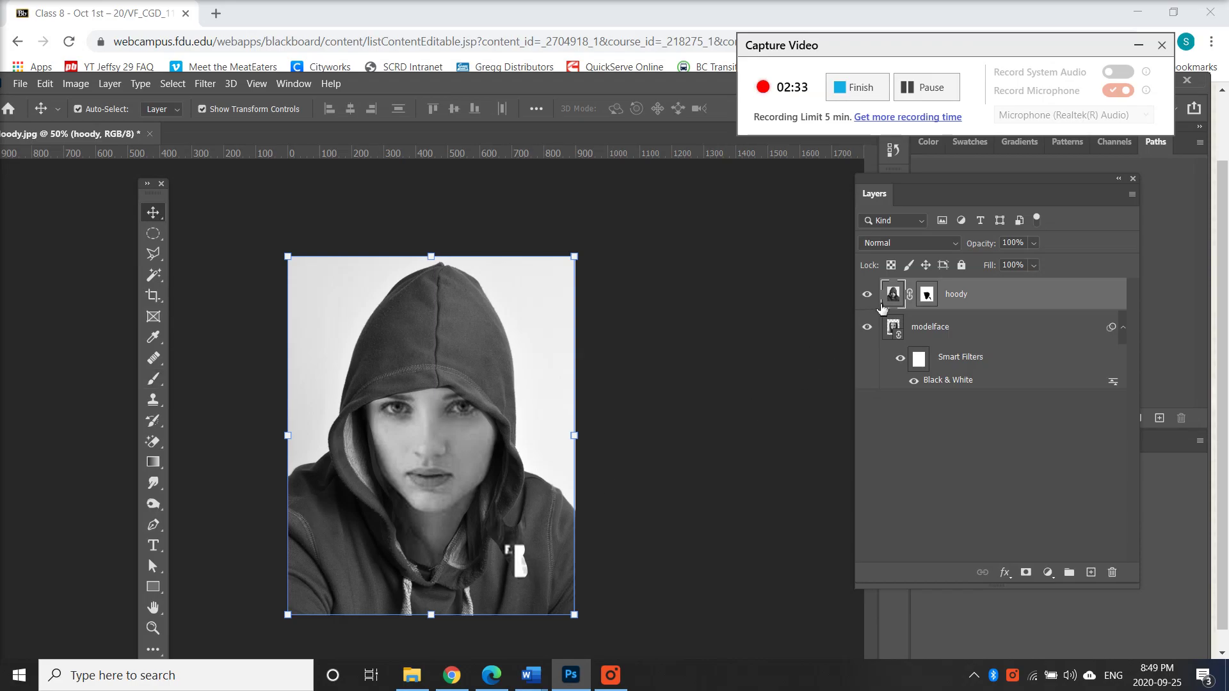
click(930, 296)
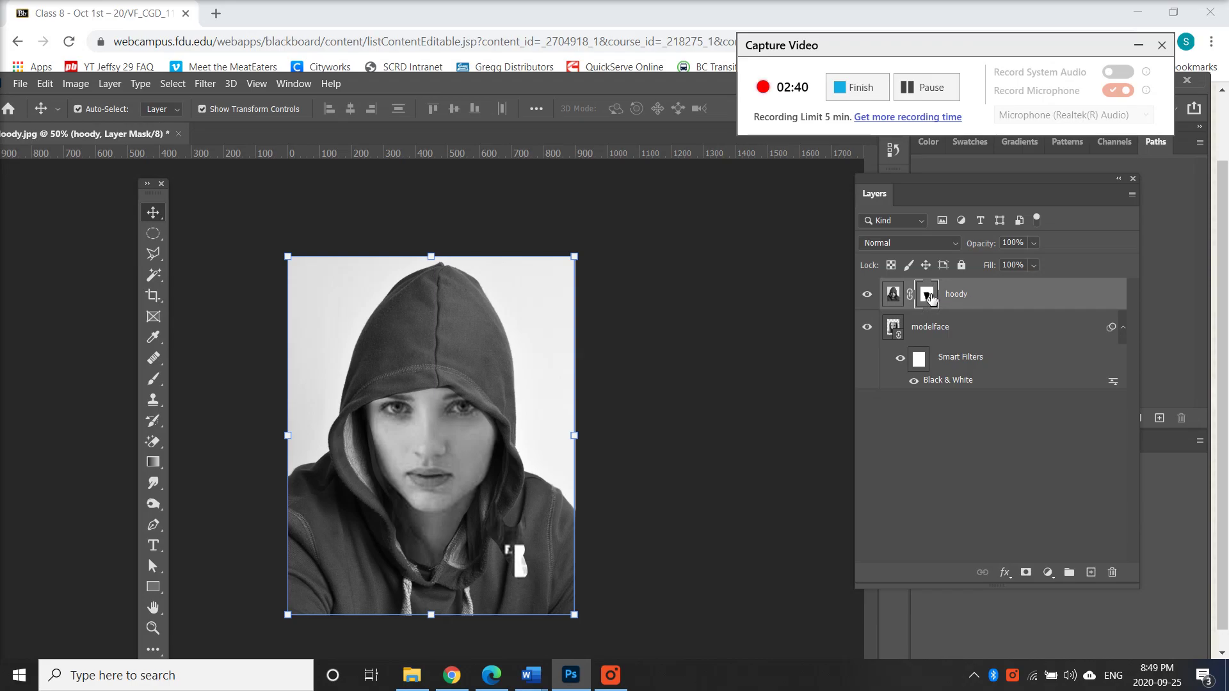
click(899, 296)
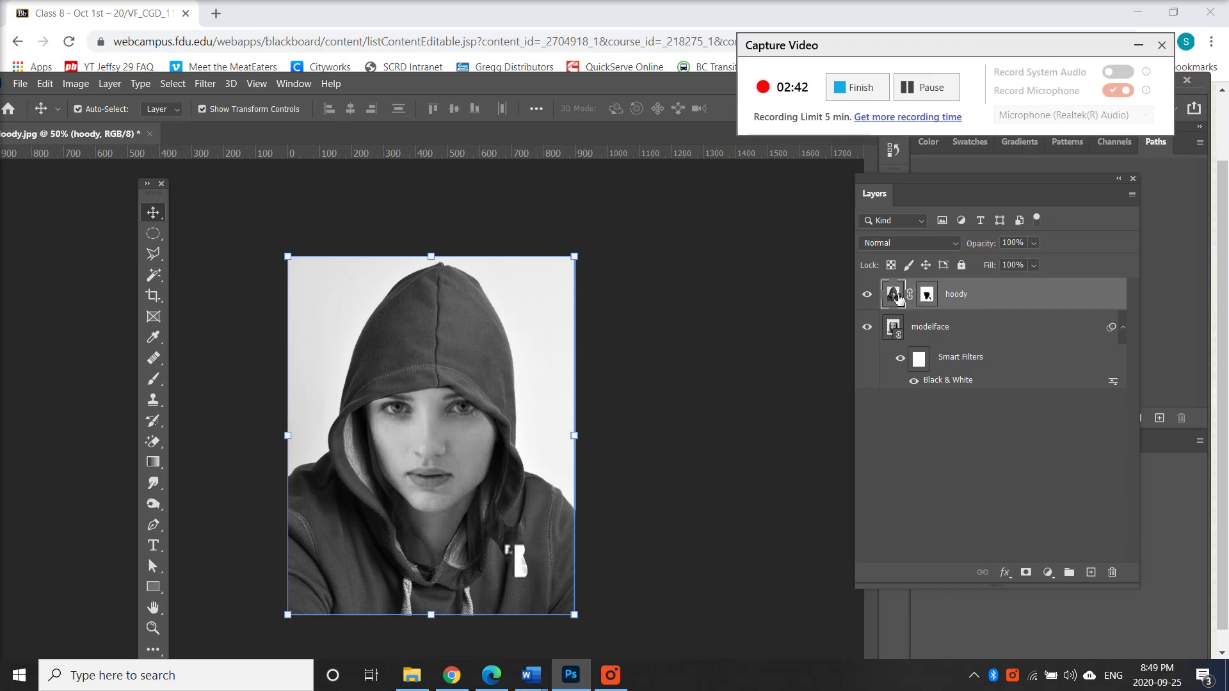
click(930, 295)
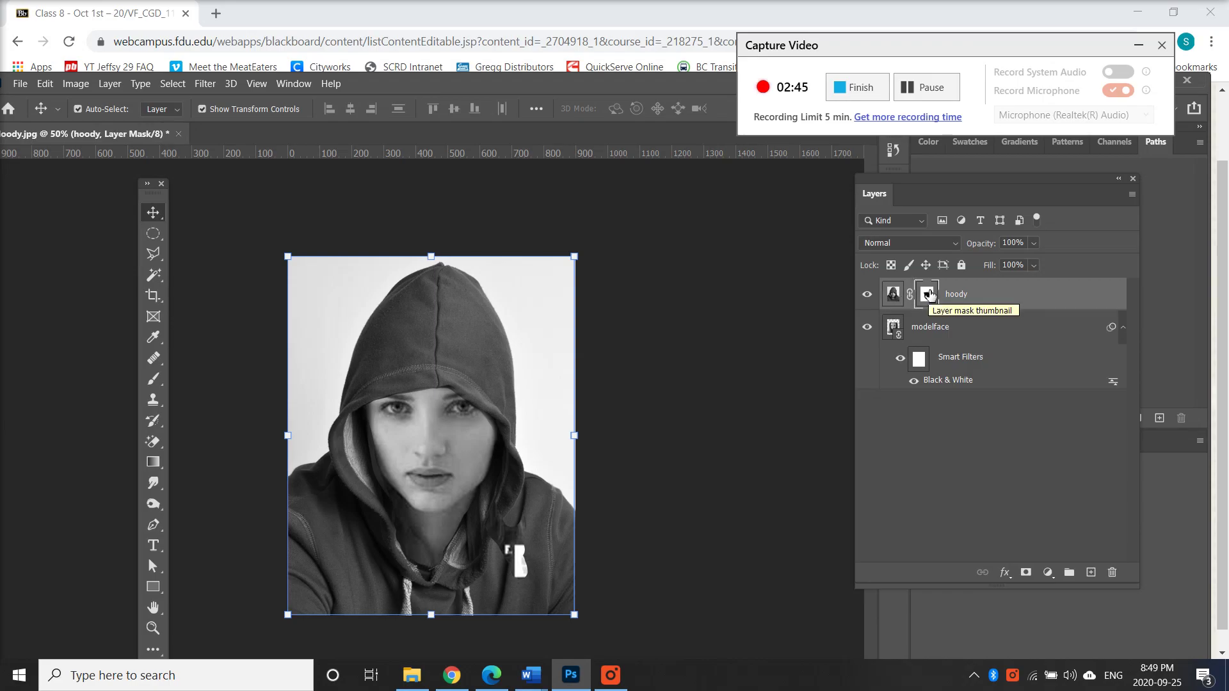
click(898, 299)
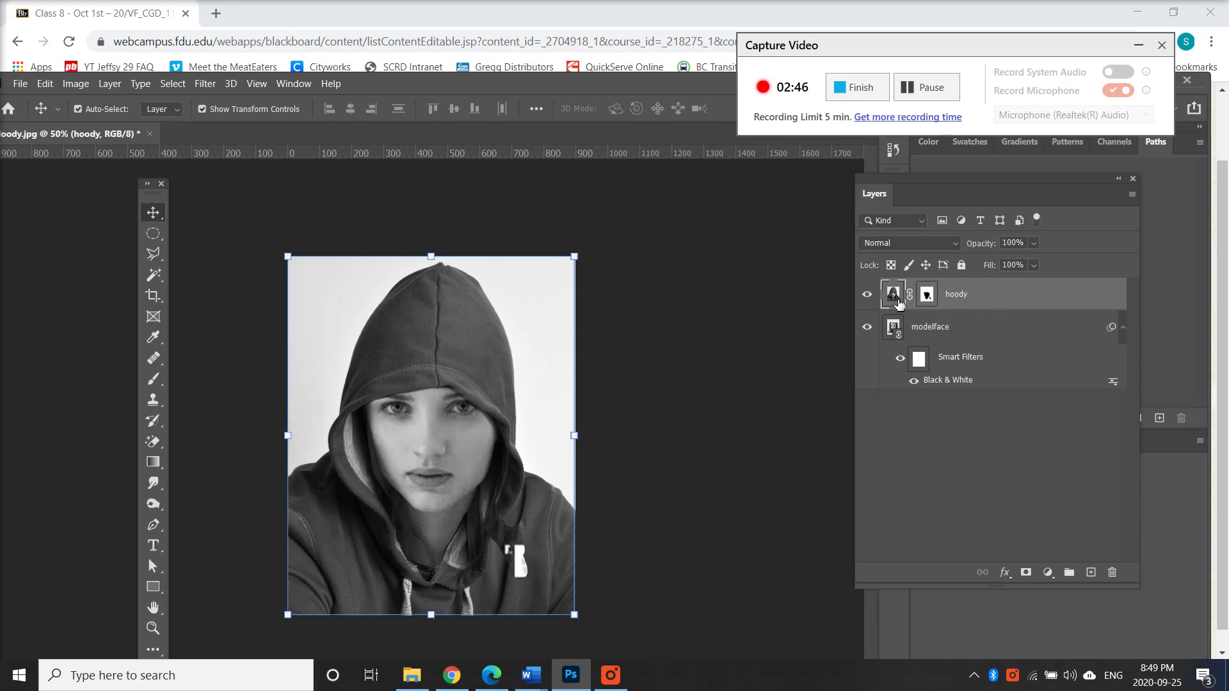
click(932, 297)
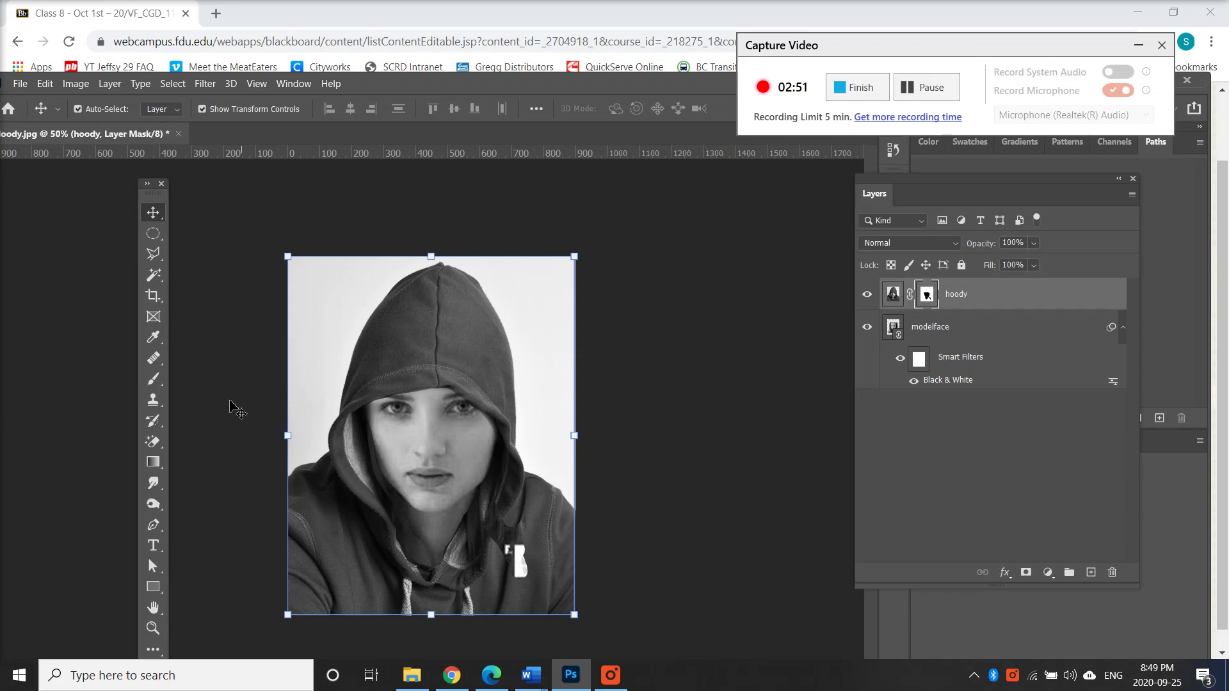
Brush black on the hoody mask over the white marks at the hoodie's lower right.
click(152, 383)
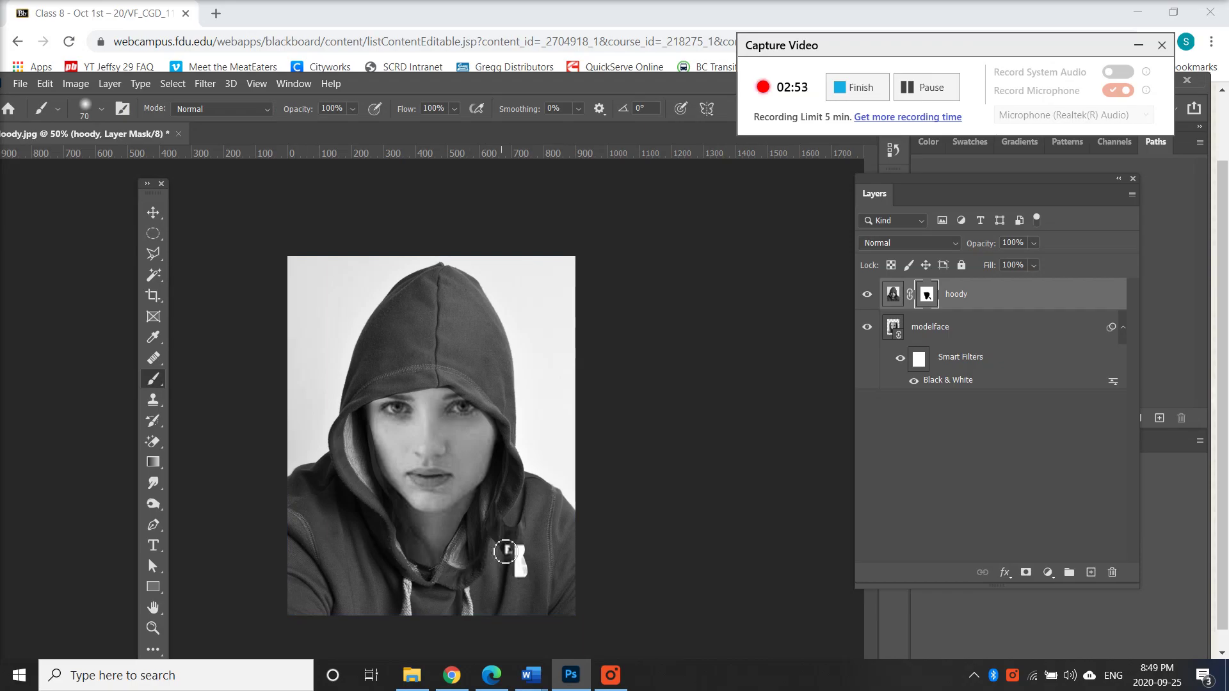
drag(152, 184, 159, 101)
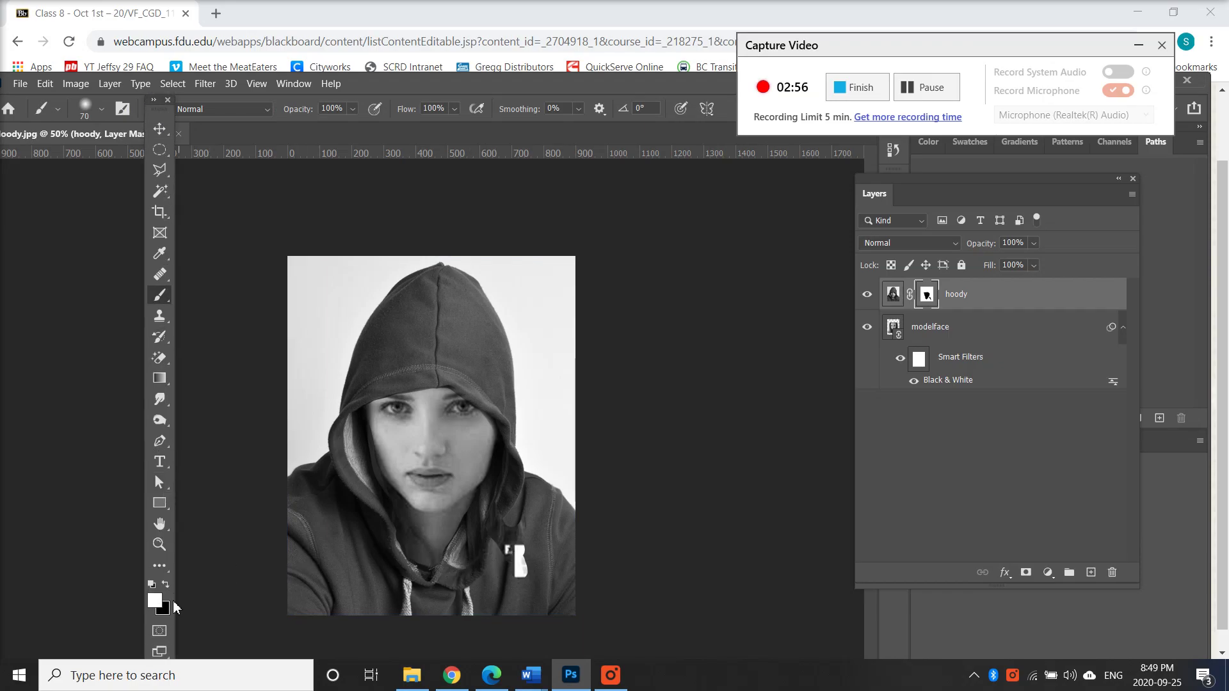
mouse_move(518, 574)
mouse_down()
mouse_move(529, 541)
mouse_move(521, 590)
mouse_move(517, 541)
mouse_up()
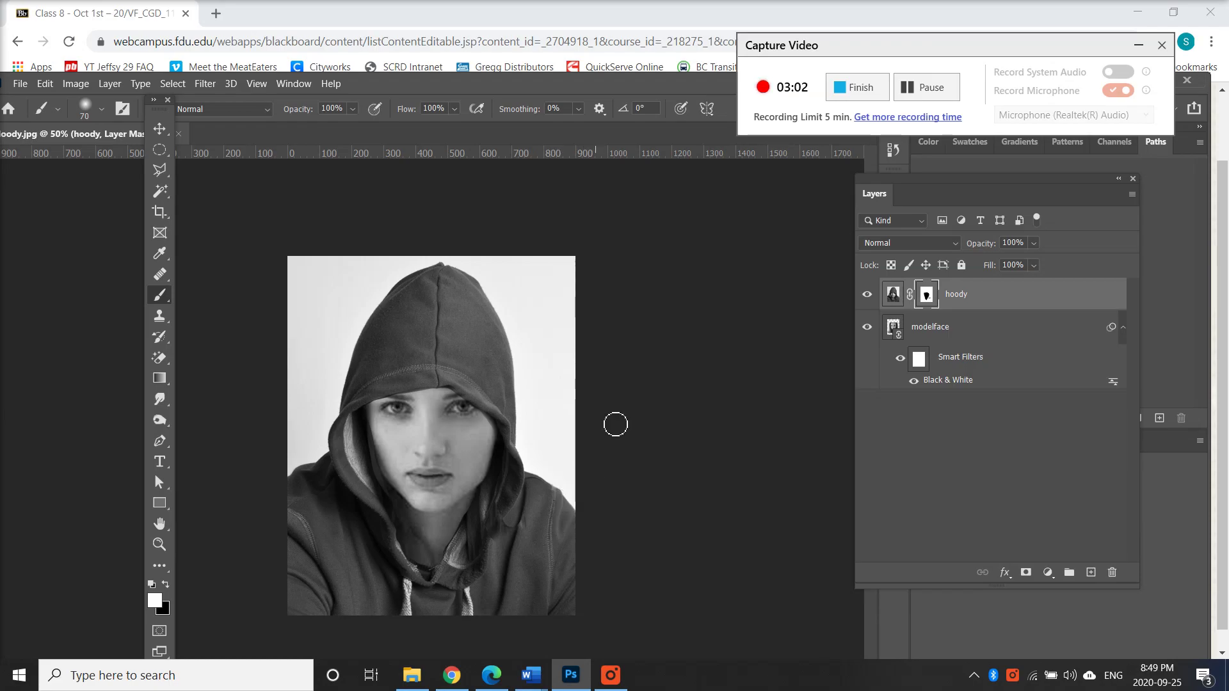
key(ctrl+plus)
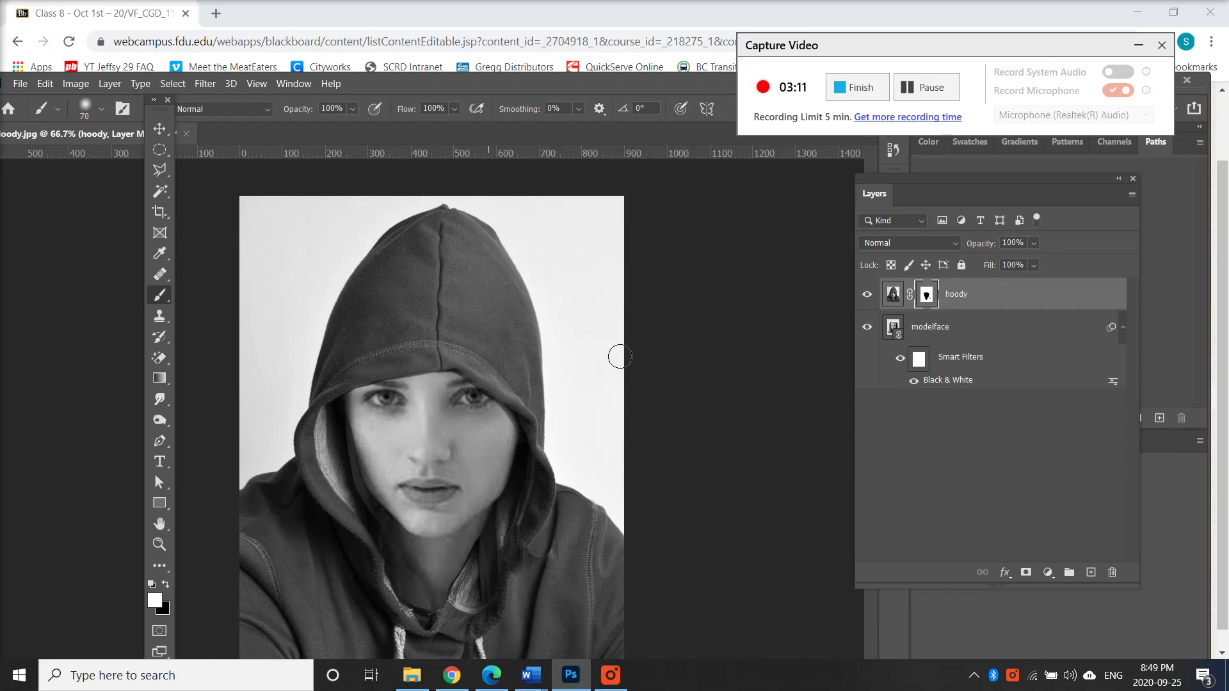
Create a new layer above modelface and name it 'shadow'.
click(955, 330)
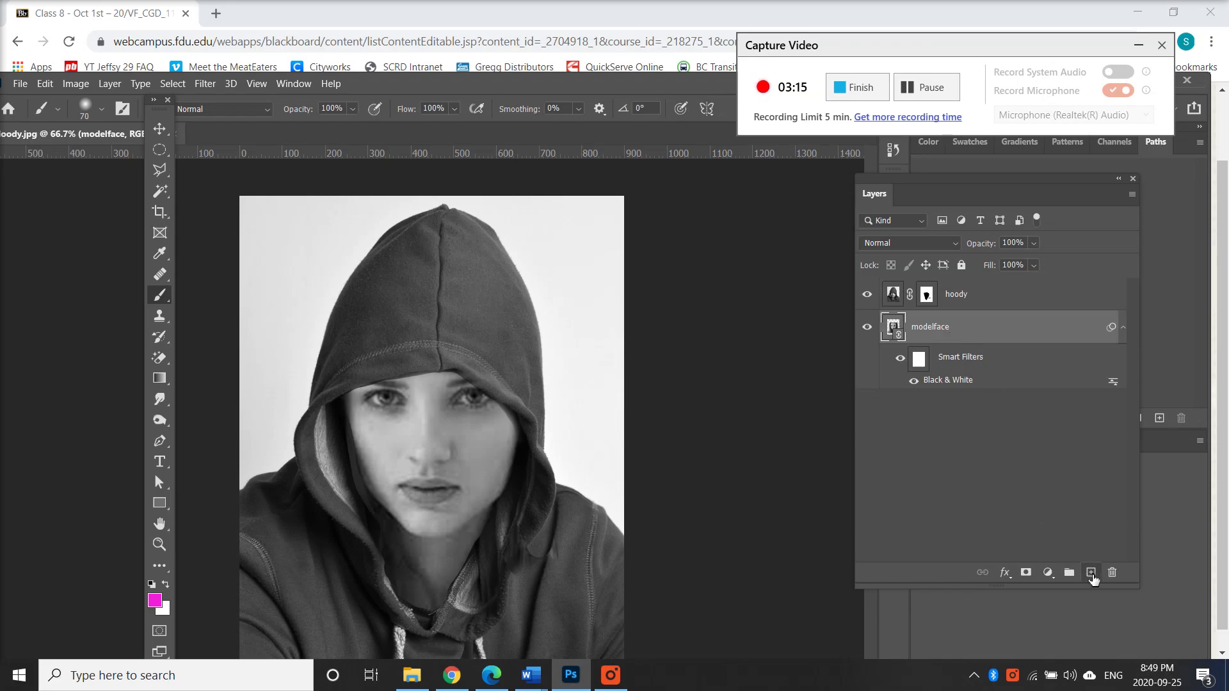
click(1092, 573)
double_click(931, 327)
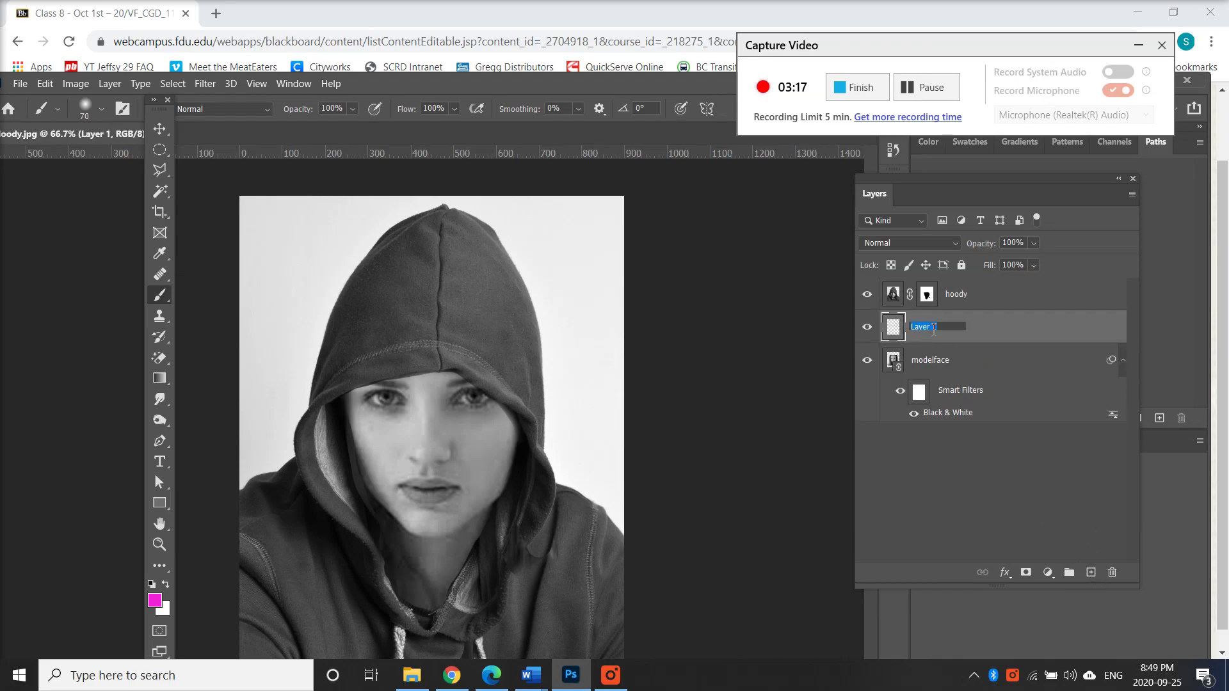
text(shadow)
click(1037, 333)
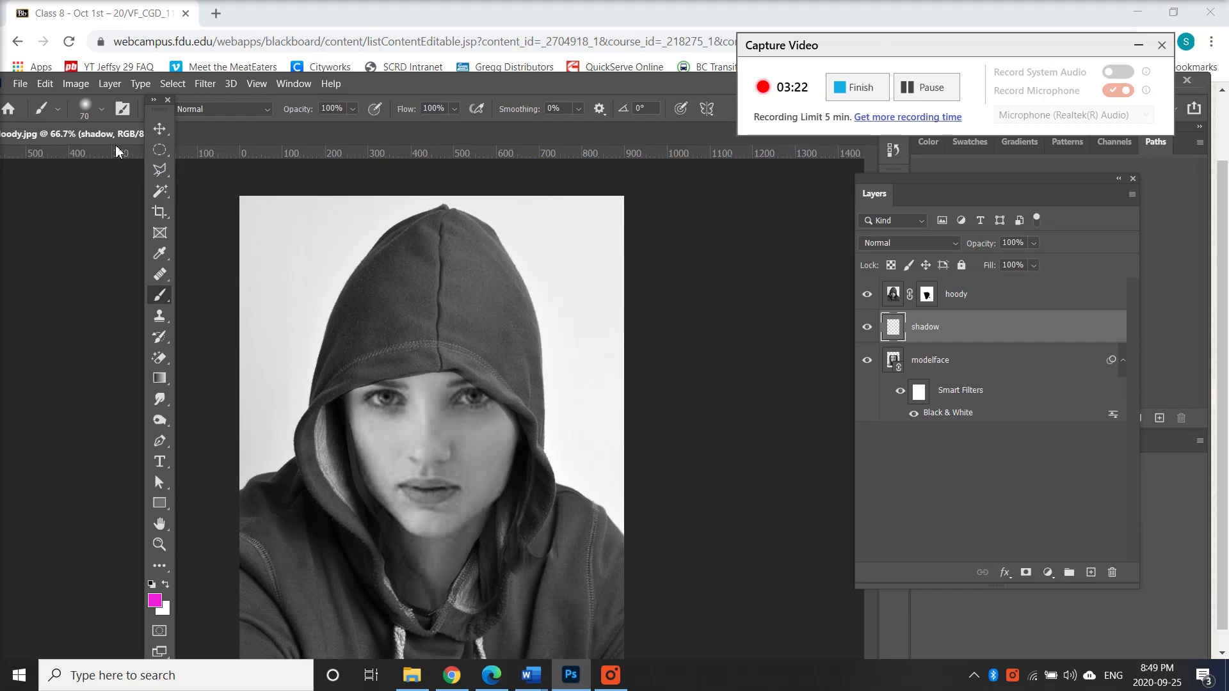
Set a near-black foreground at 49% brush opacity and darken the shadow under the hood brim.
click(158, 603)
click(522, 351)
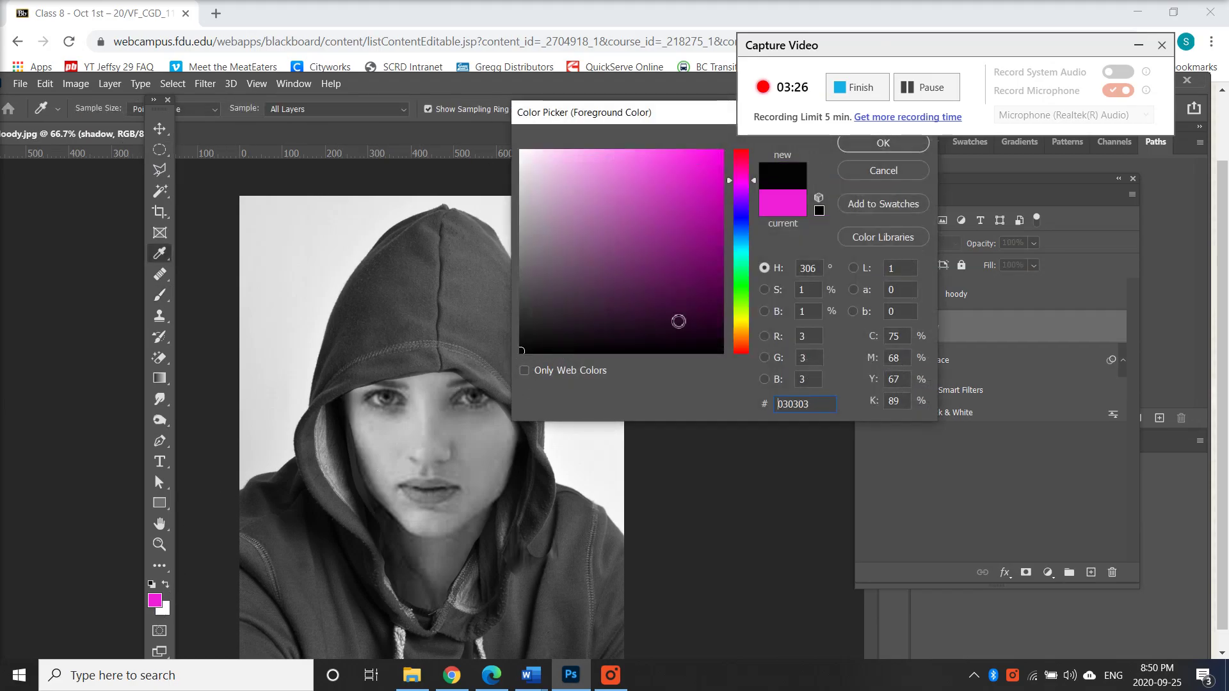
click(878, 143)
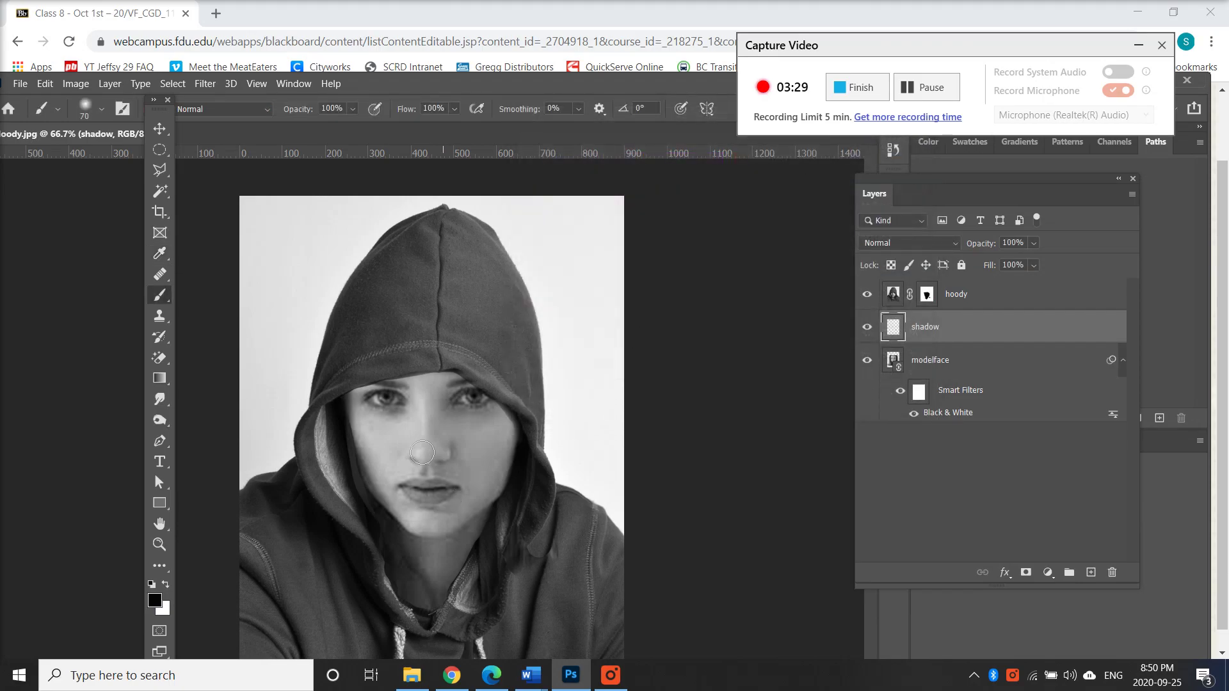
click(353, 109)
drag(320, 132, 332, 130)
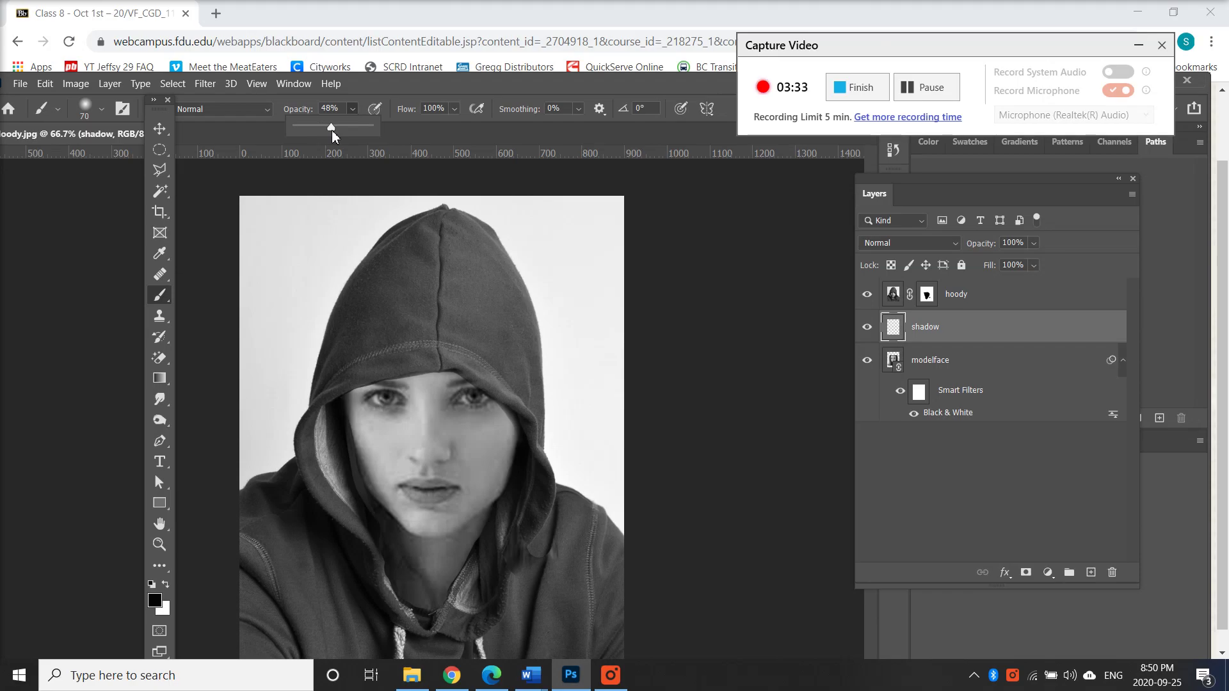
click(336, 398)
mouse_move(335, 398)
mouse_down()
mouse_move(393, 366)
mouse_move(338, 389)
mouse_move(414, 367)
mouse_move(461, 372)
mouse_move(356, 379)
mouse_move(449, 367)
mouse_move(526, 436)
mouse_move(462, 355)
mouse_move(533, 450)
mouse_move(458, 357)
mouse_move(530, 445)
mouse_move(439, 397)
mouse_move(356, 377)
mouse_move(330, 441)
mouse_move(351, 387)
mouse_move(419, 366)
mouse_move(476, 375)
mouse_move(566, 479)
mouse_move(592, 464)
mouse_move(553, 410)
mouse_move(473, 575)
mouse_move(498, 525)
mouse_up()
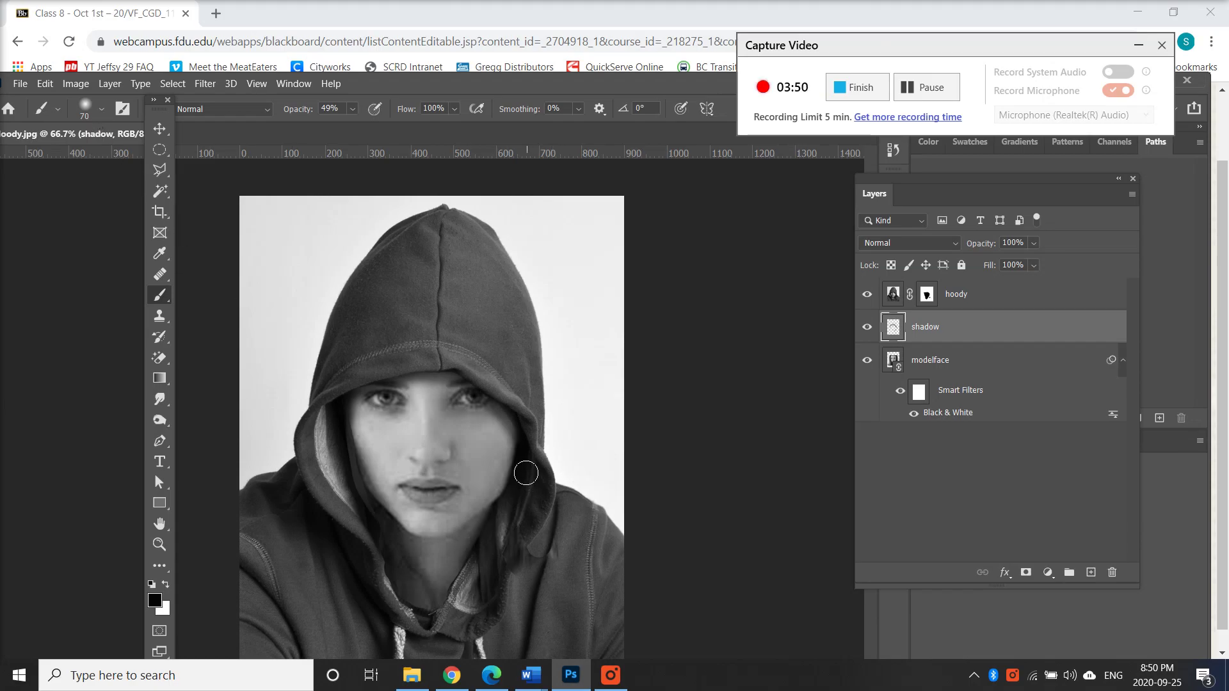
Switch to a 150 px Soft Round brush and paint a soft shadow from neck to chin.
key(bracketright)
key(bracketright)
key(bracketright)
key(bracketright)
key(bracketright)
click(103, 112)
click(77, 288)
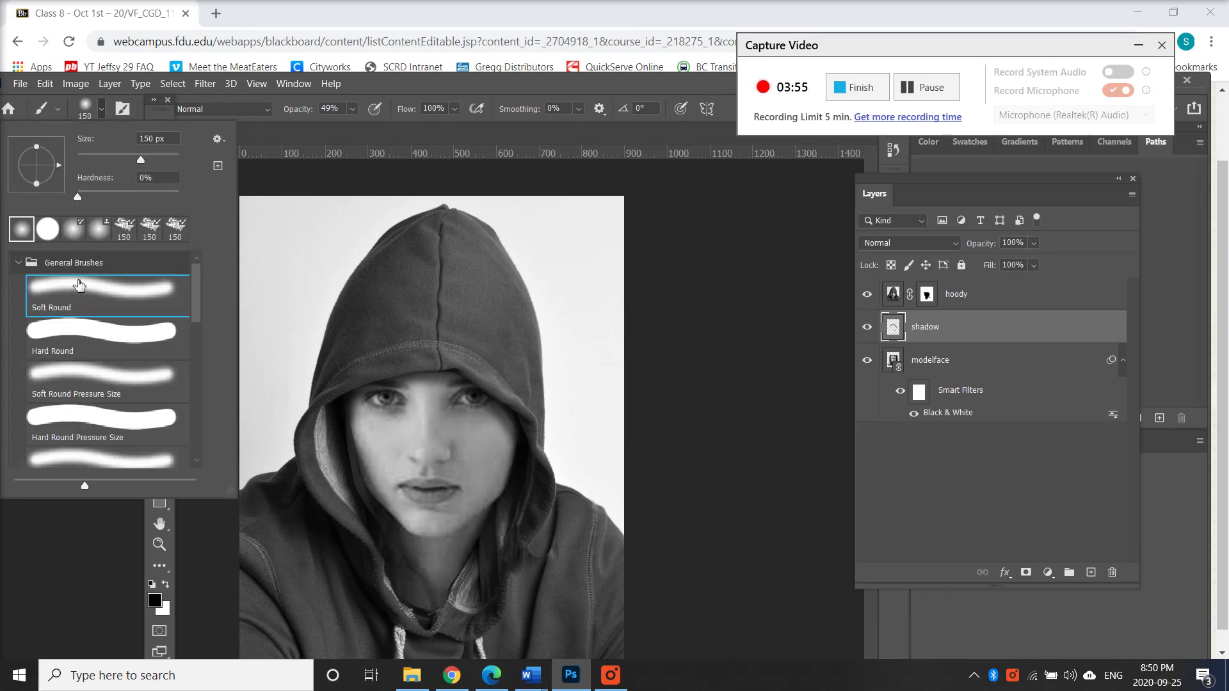
click(306, 446)
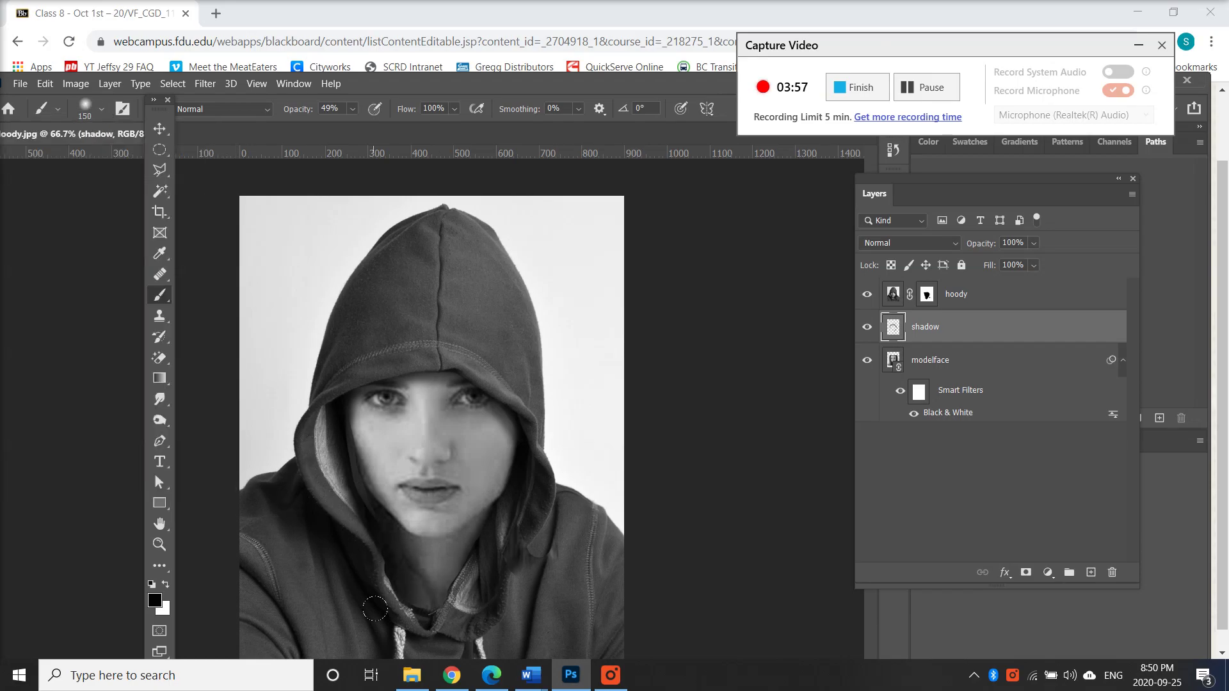
mouse_move(447, 589)
mouse_down()
mouse_move(451, 556)
mouse_move(502, 473)
mouse_up()
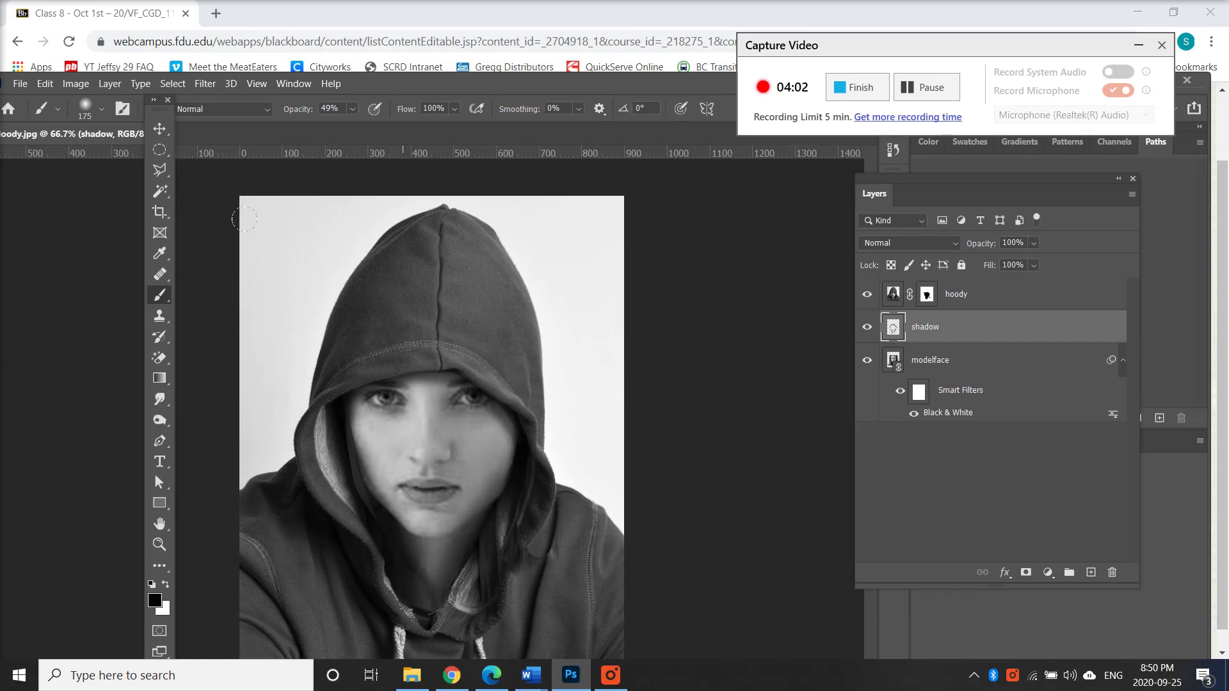
Lower the brush opacity to 16% and lightly shade both cheeks.
click(353, 110)
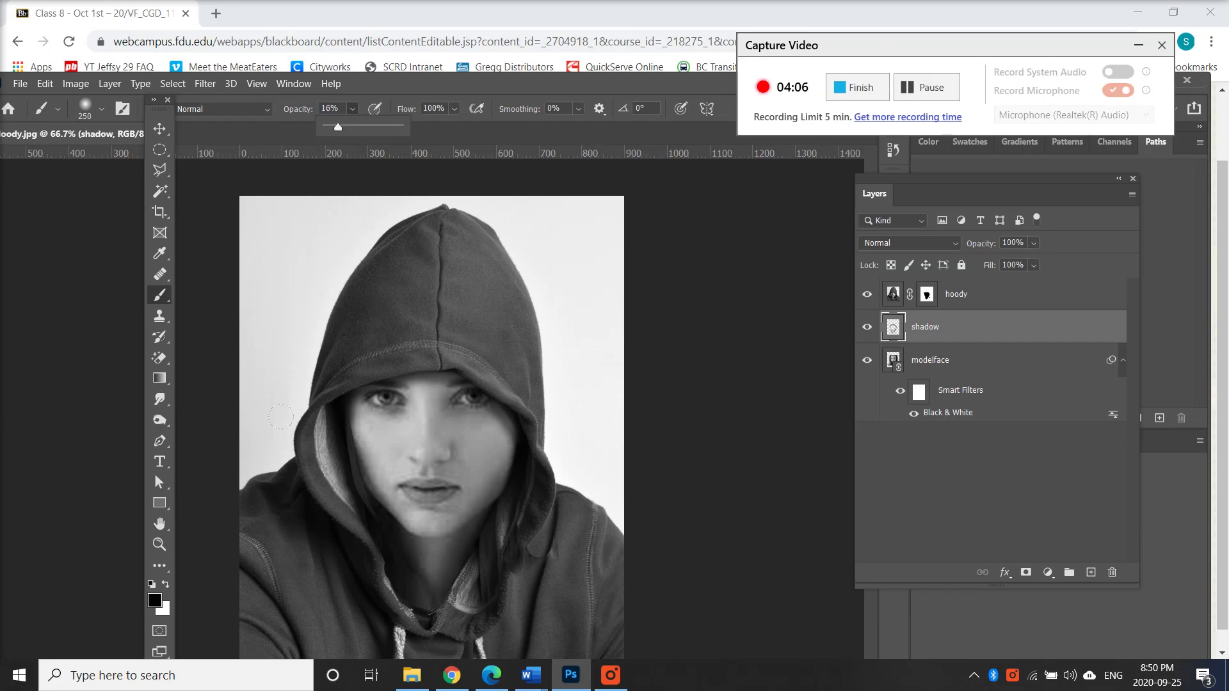
drag(373, 472, 373, 407)
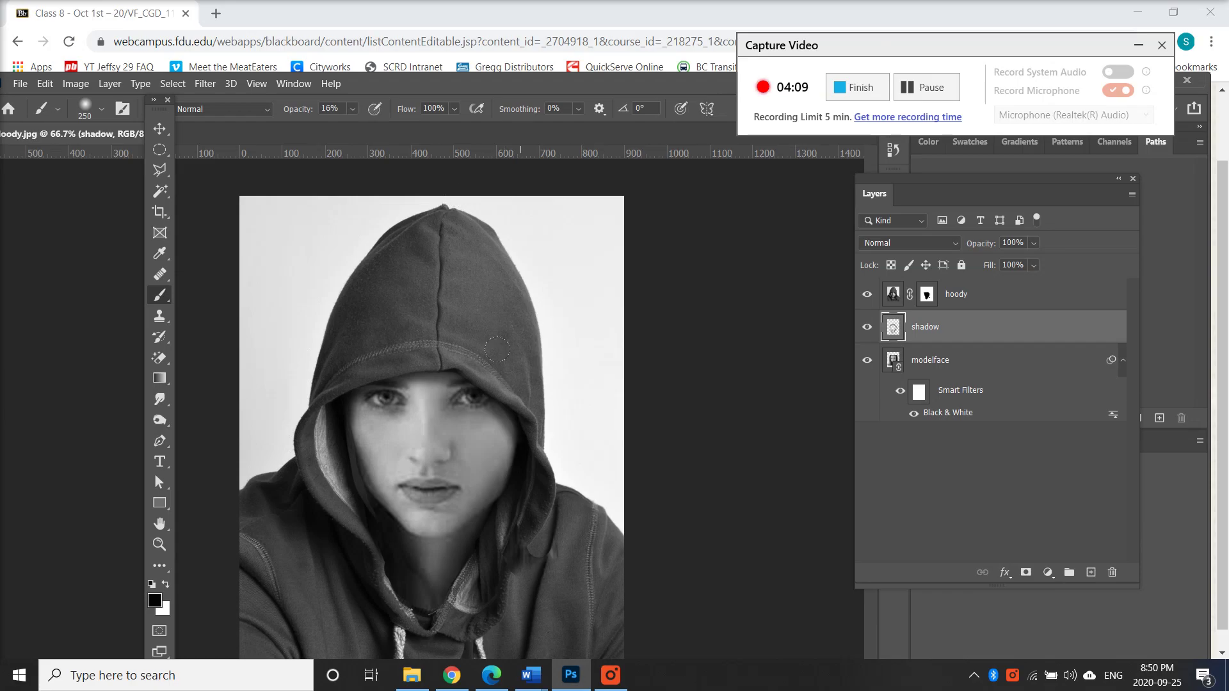
mouse_move(505, 417)
mouse_down()
mouse_move(501, 452)
mouse_move(500, 423)
mouse_up()
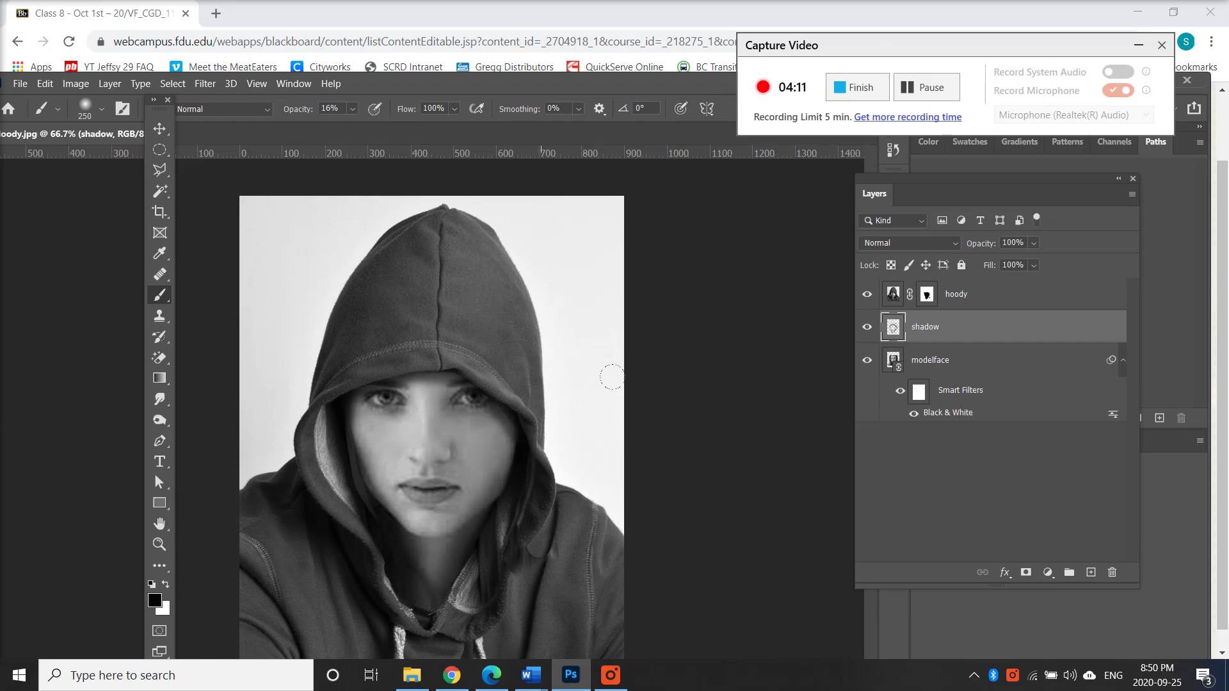
Save the image as JPEG named 'Hoodygirl' in the week4images folder.
double_click(388, 85)
click(35, 26)
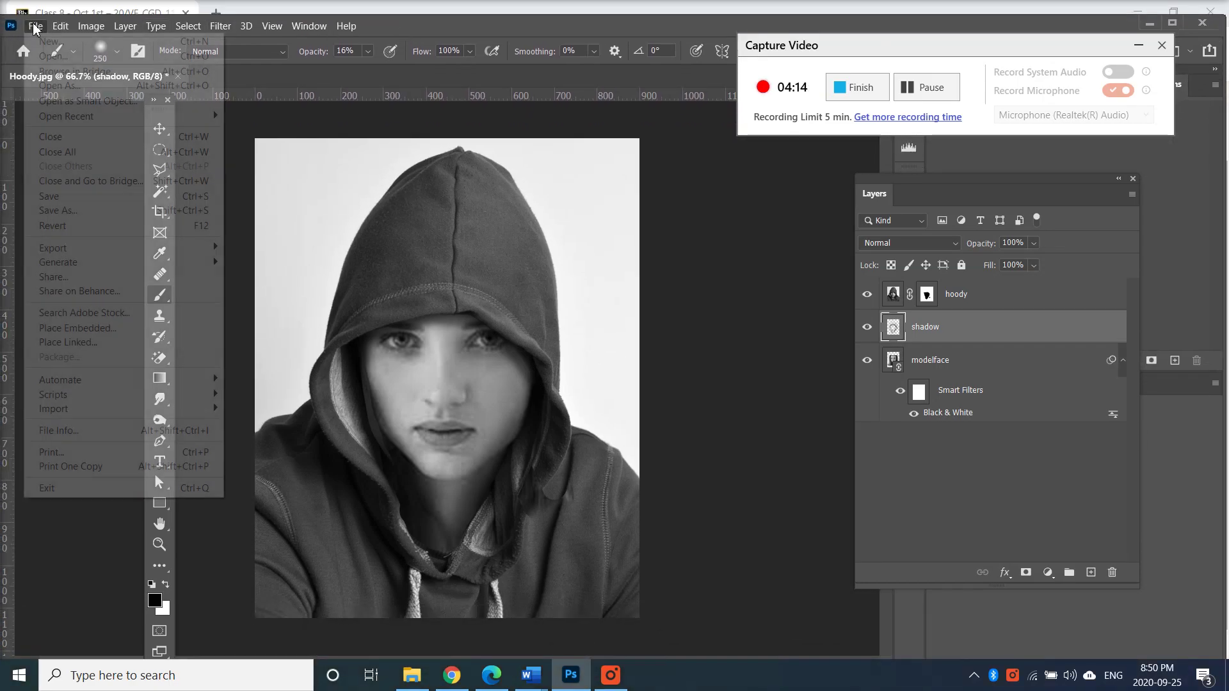
click(75, 216)
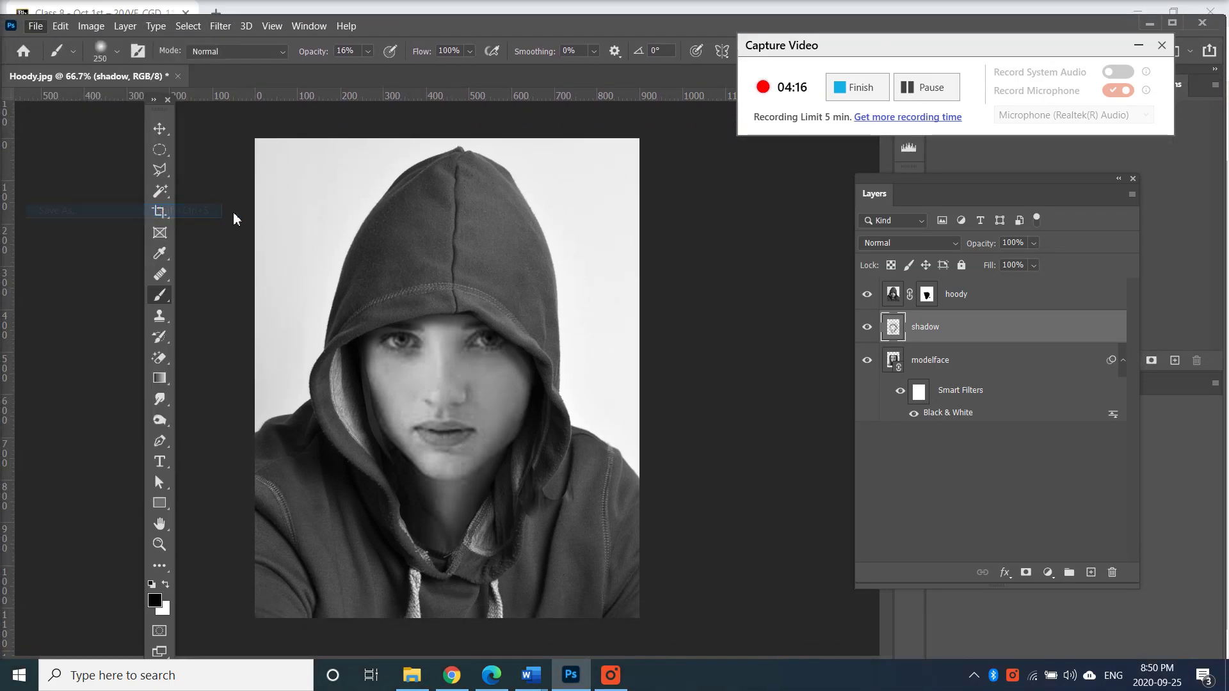
click(209, 316)
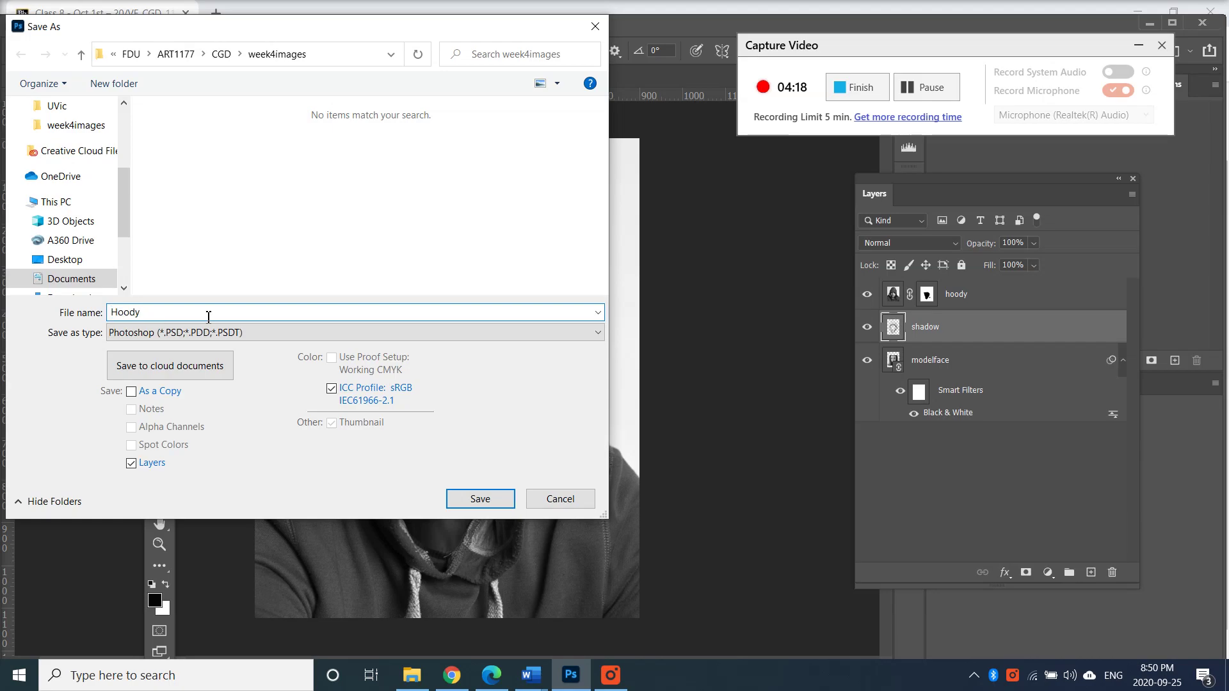
text(girl)
click(239, 332)
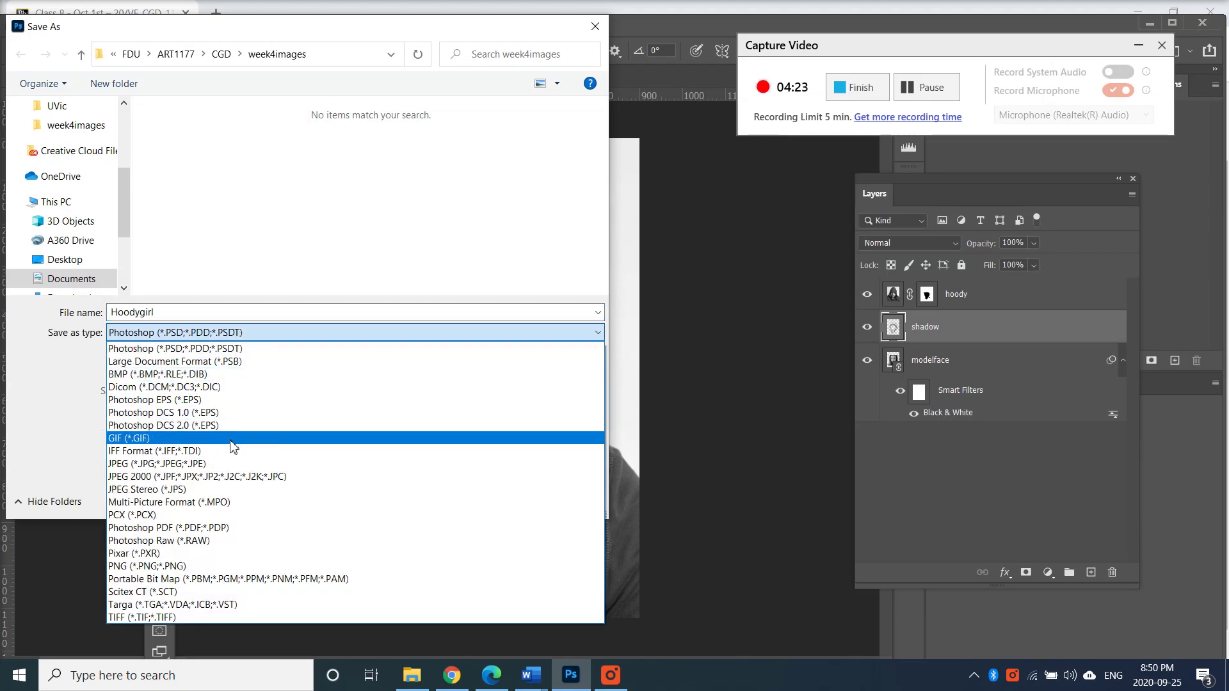
click(231, 462)
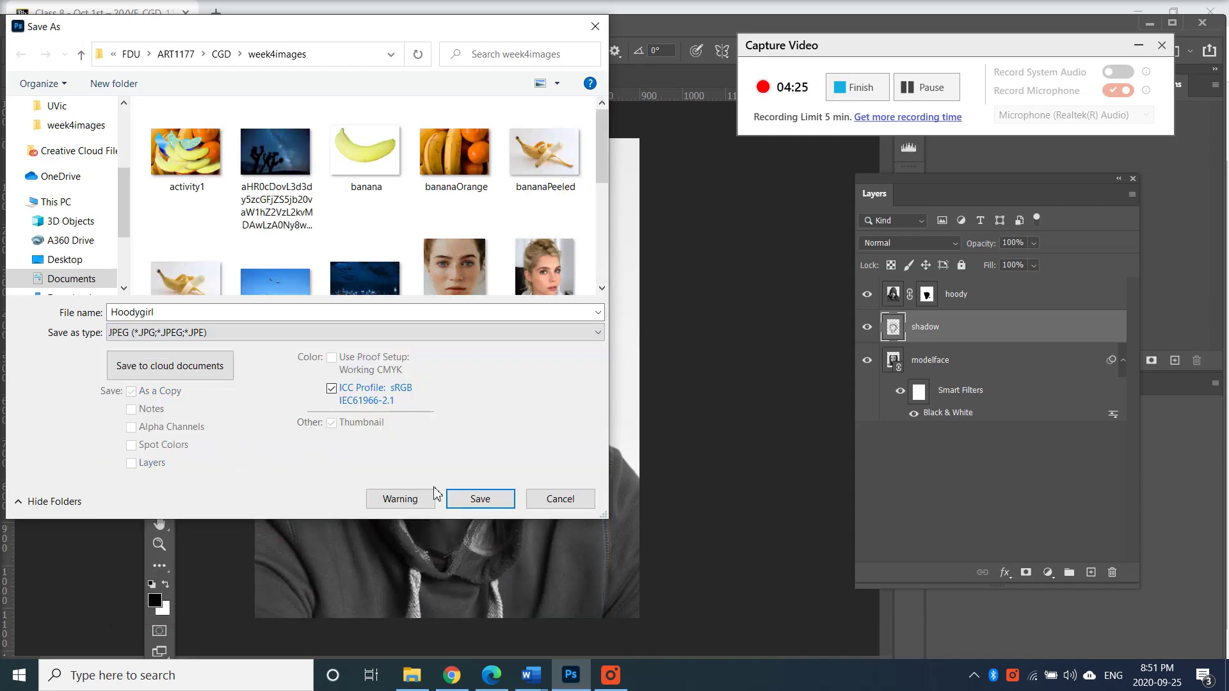
click(479, 499)
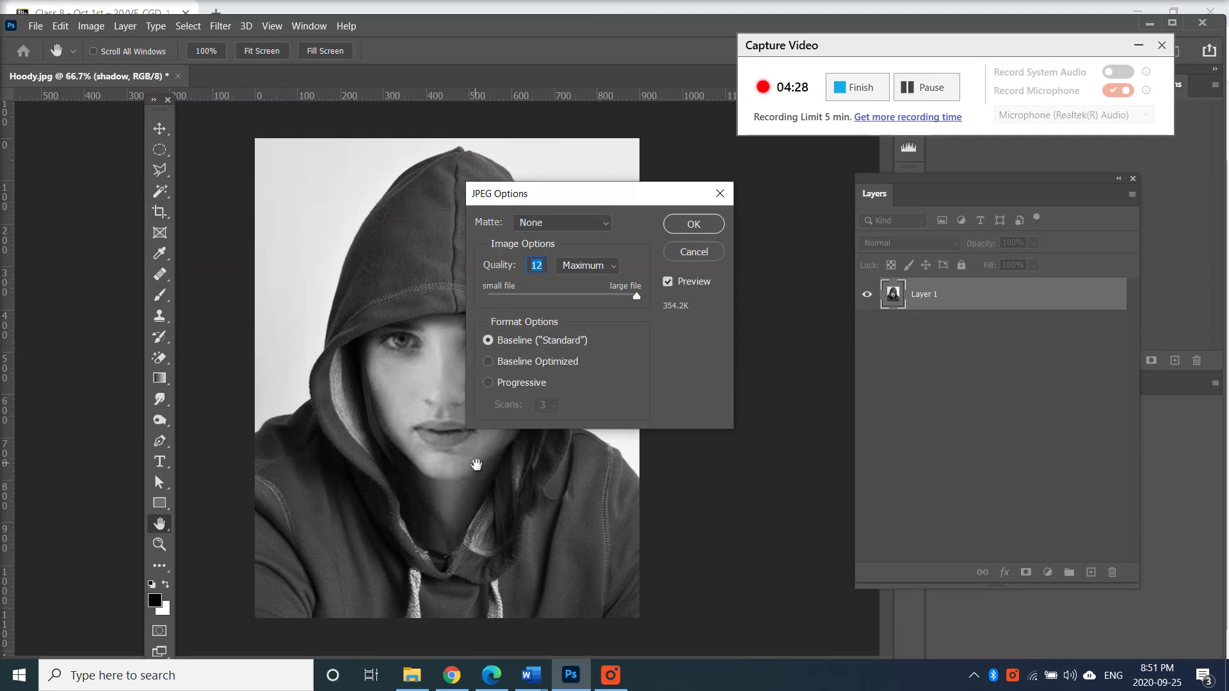